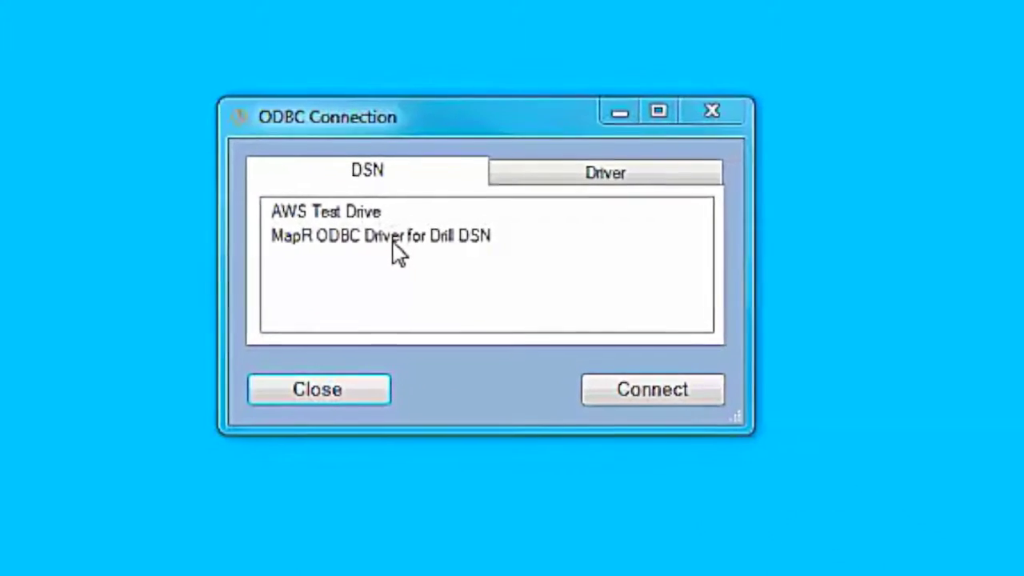
Connect to the MapR ODBC Driver for Drill DSN and preview the columns and data of BusinessView in AWS_Datasets.root
click(395, 241)
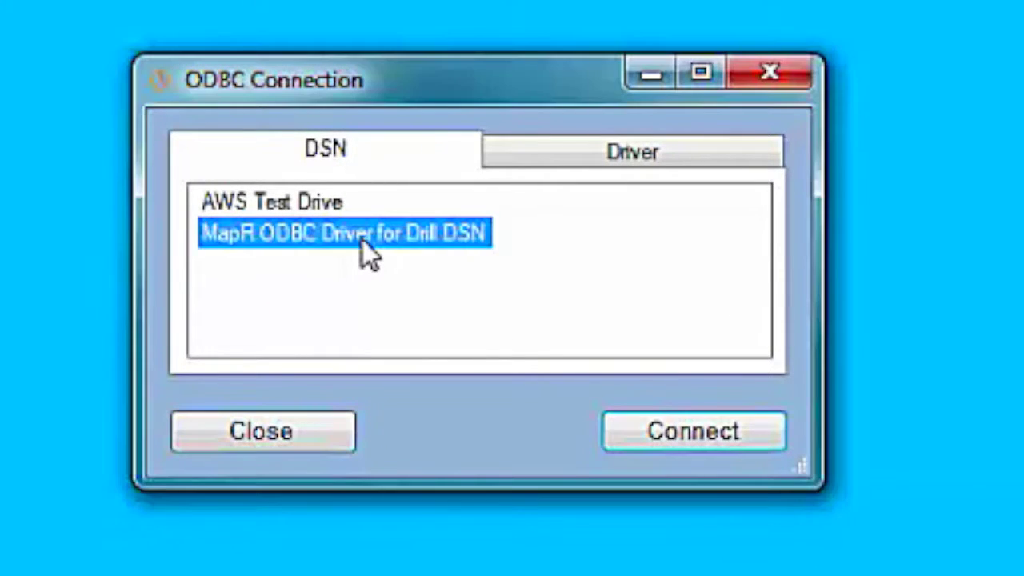
click(655, 435)
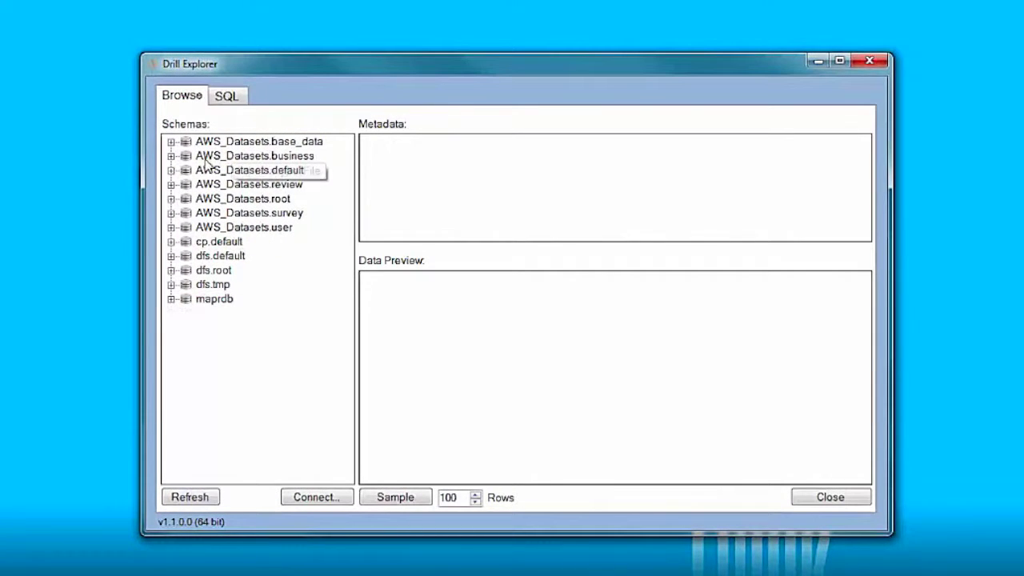
click(170, 199)
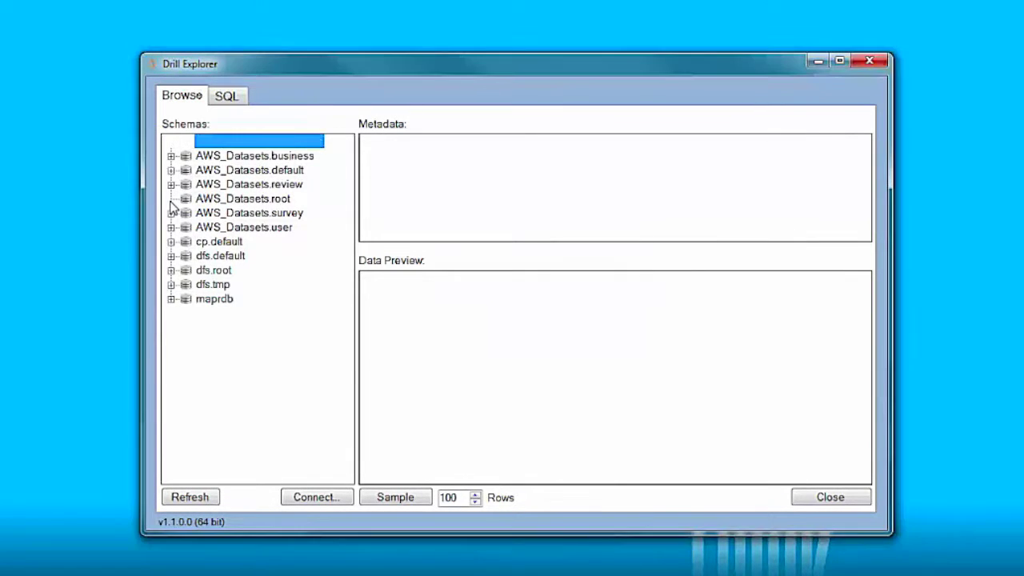
mouse_move(249, 219)
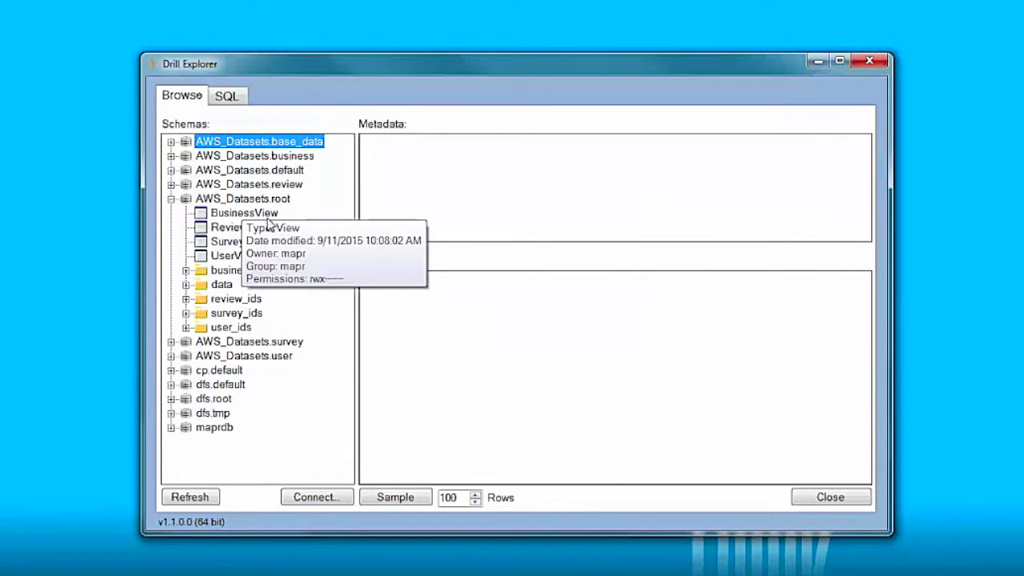
click(265, 217)
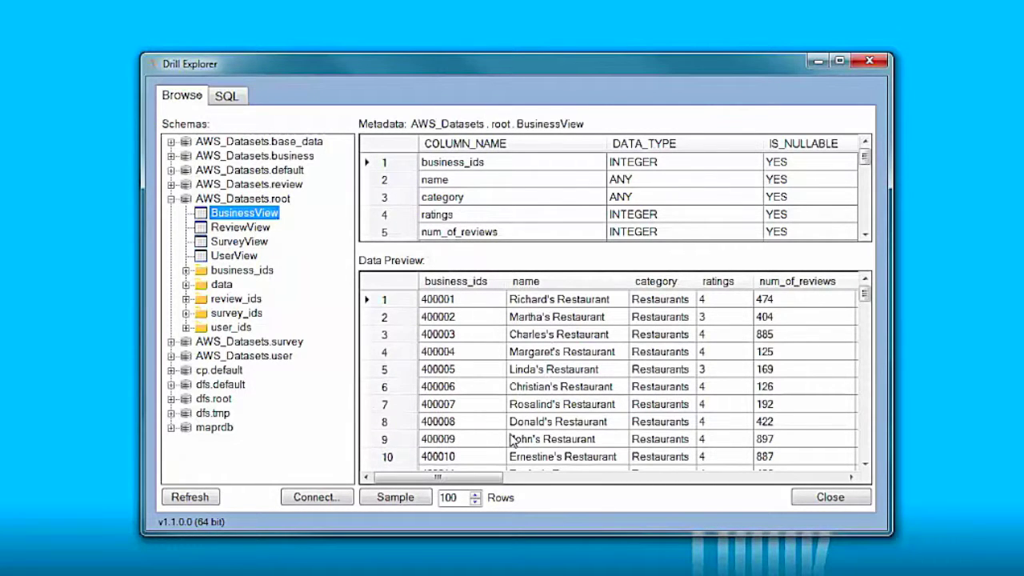
drag(472, 478, 830, 506)
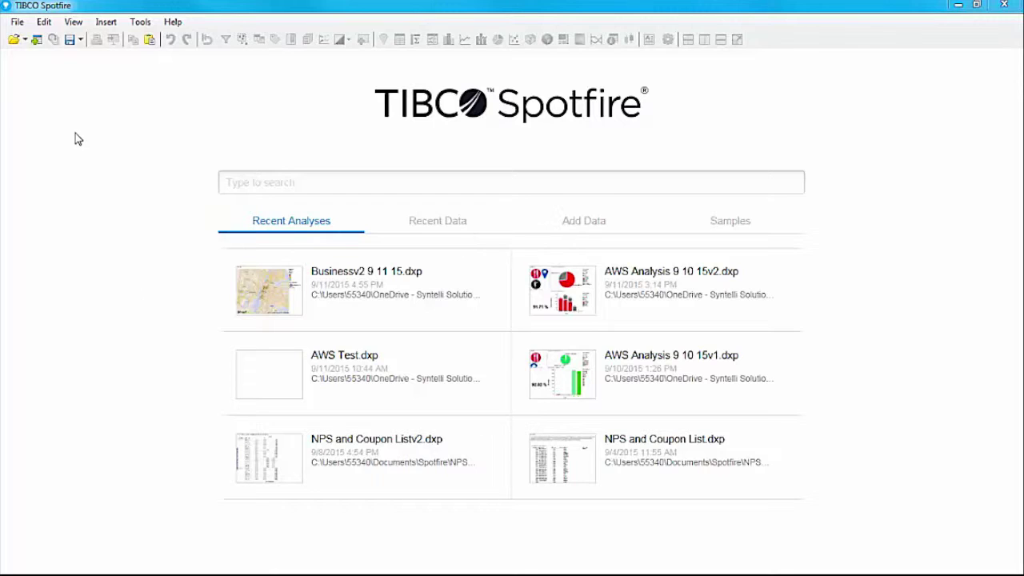
In TIBCO Spotfire, add a database data table through the Odbc Data Provider, using the MapR ODBC Driver for Drill DSN as the system data source
click(36, 41)
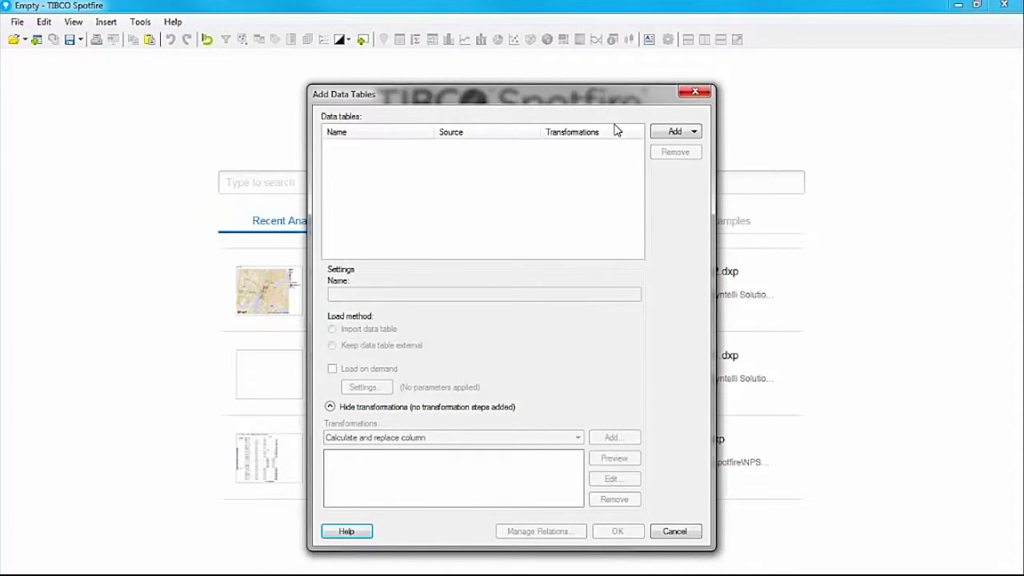
click(691, 134)
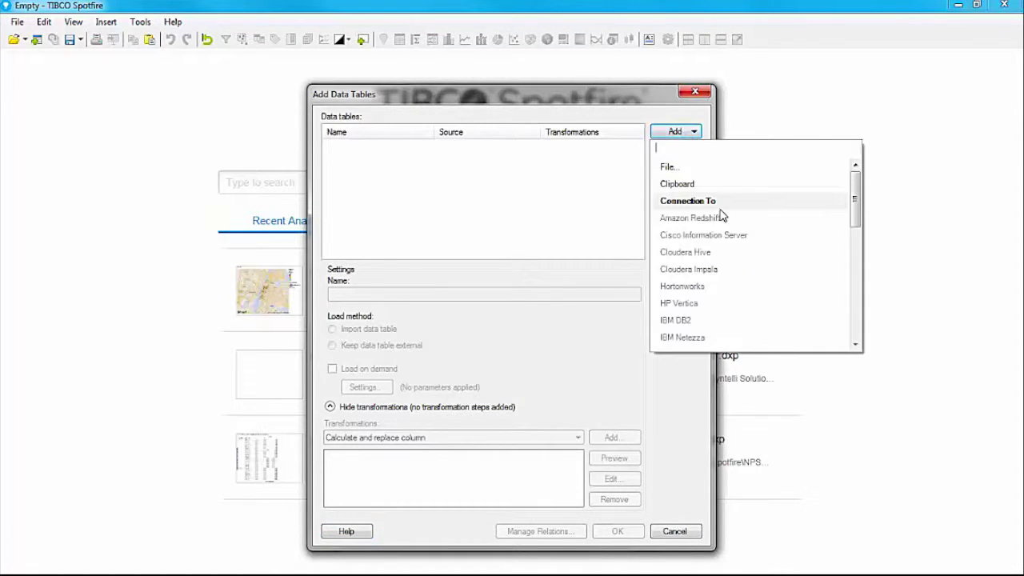
scroll(754, 300, down, 8)
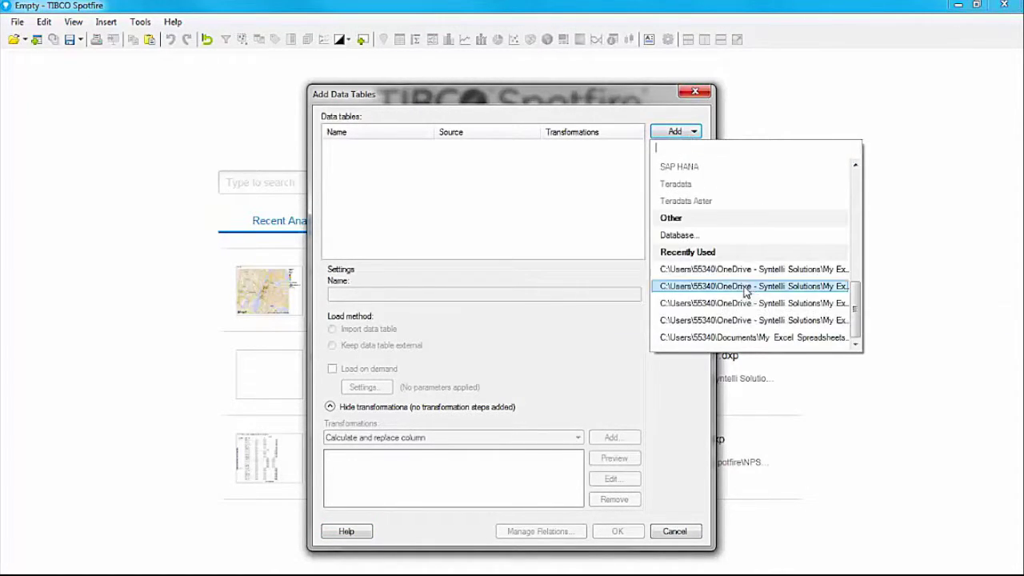
click(687, 237)
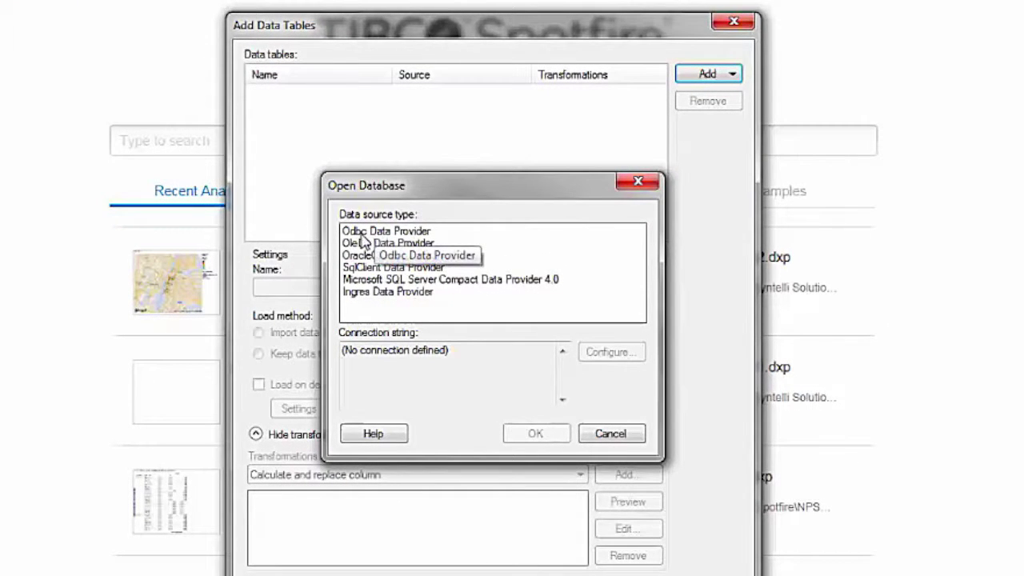
click(402, 236)
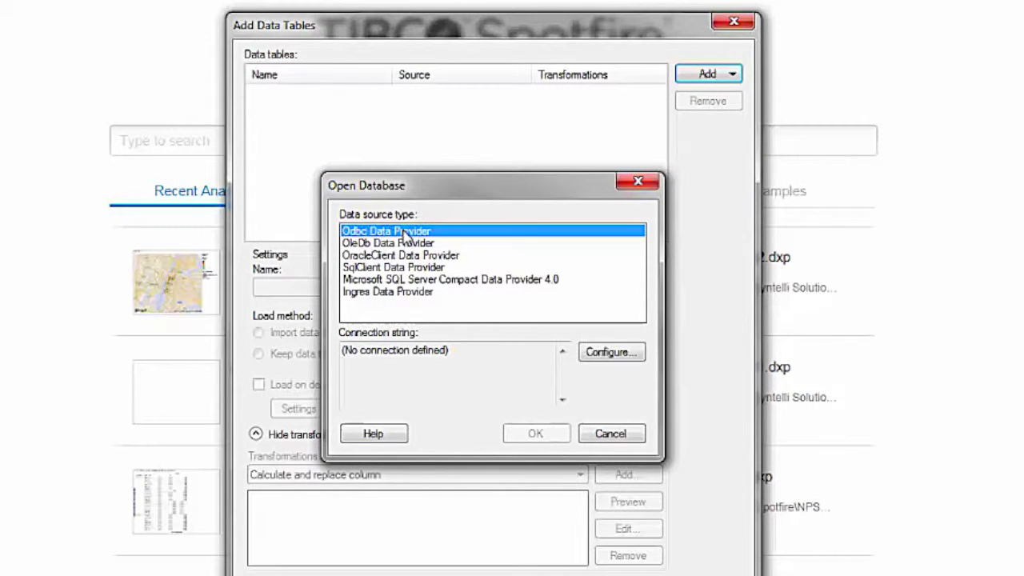
click(635, 360)
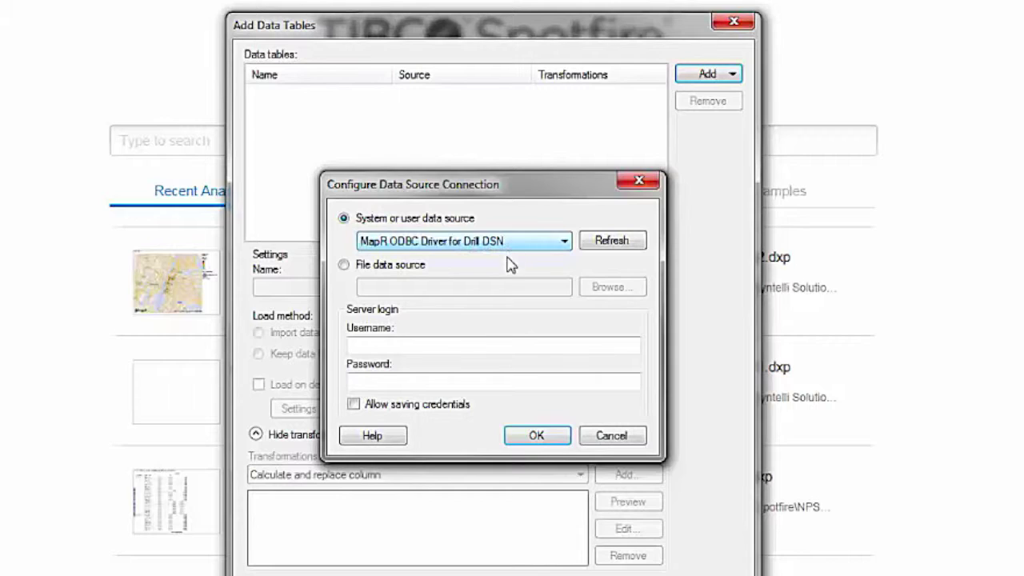
click(537, 435)
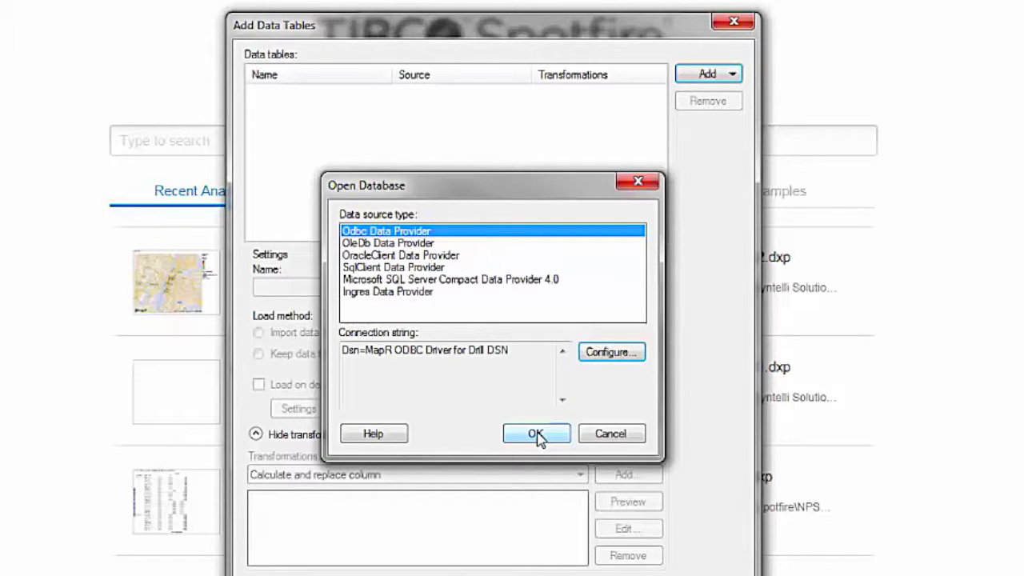
click(536, 435)
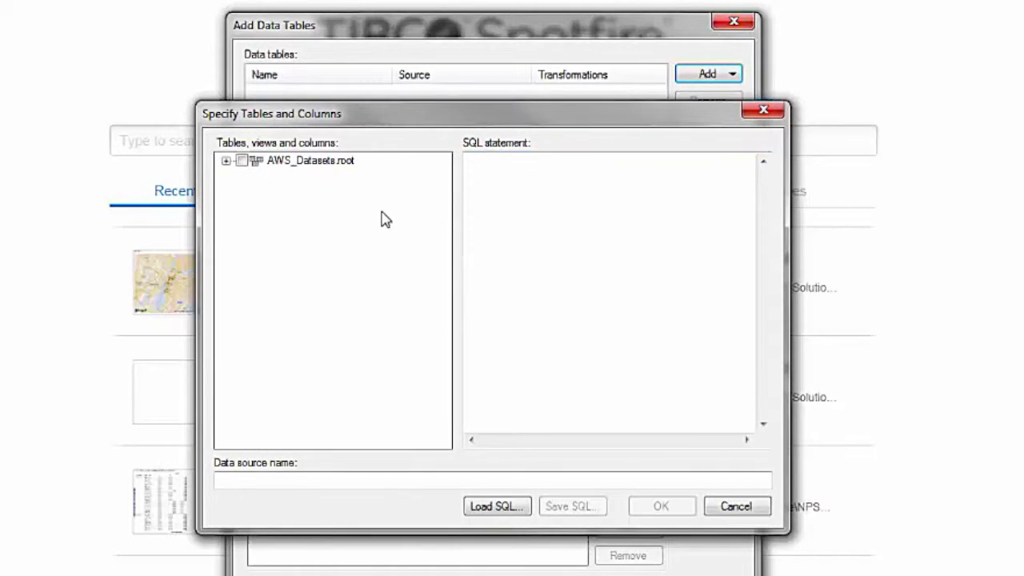
Select BusinessView from AWS_Datasets.root and change the SQL statement's column selection to *
click(227, 162)
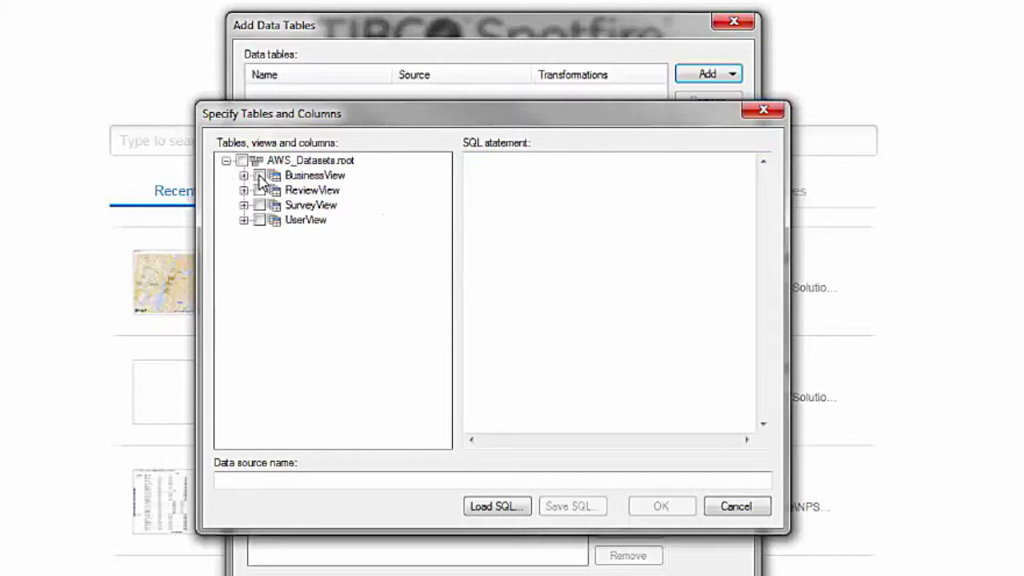
click(260, 176)
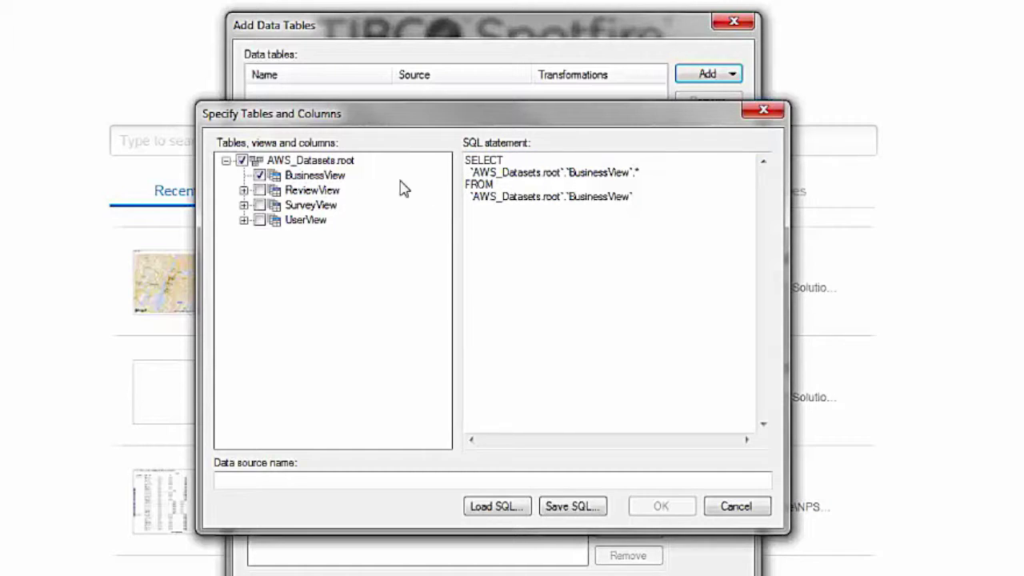
drag(637, 175, 470, 173)
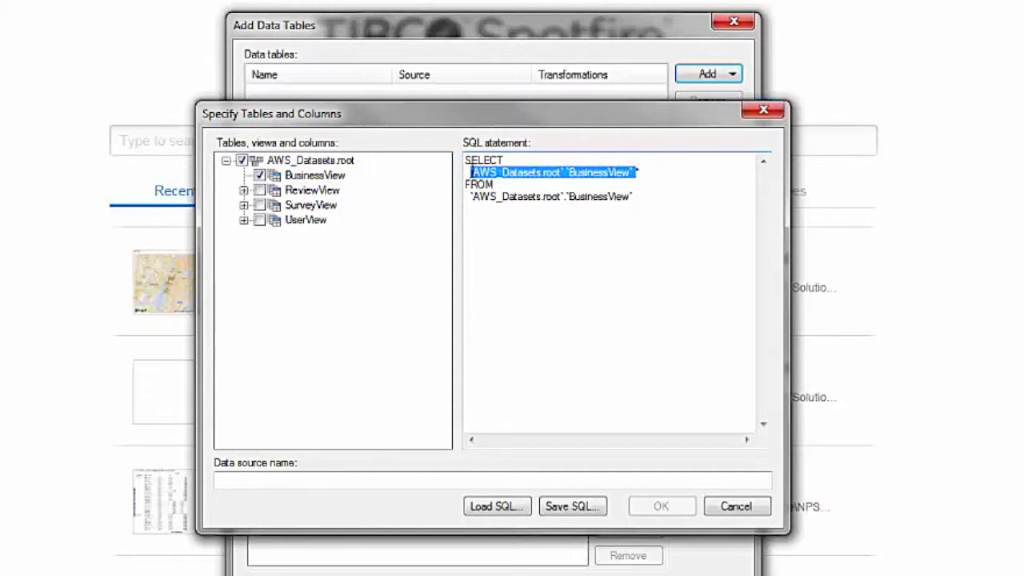
text(*)
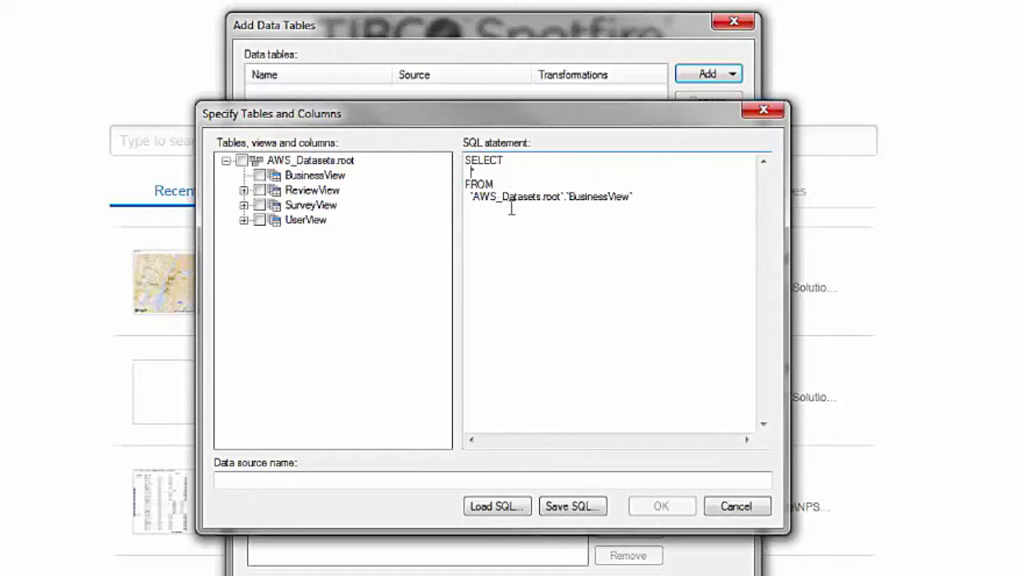
Name the data source Business and import it as a data table
click(537, 479)
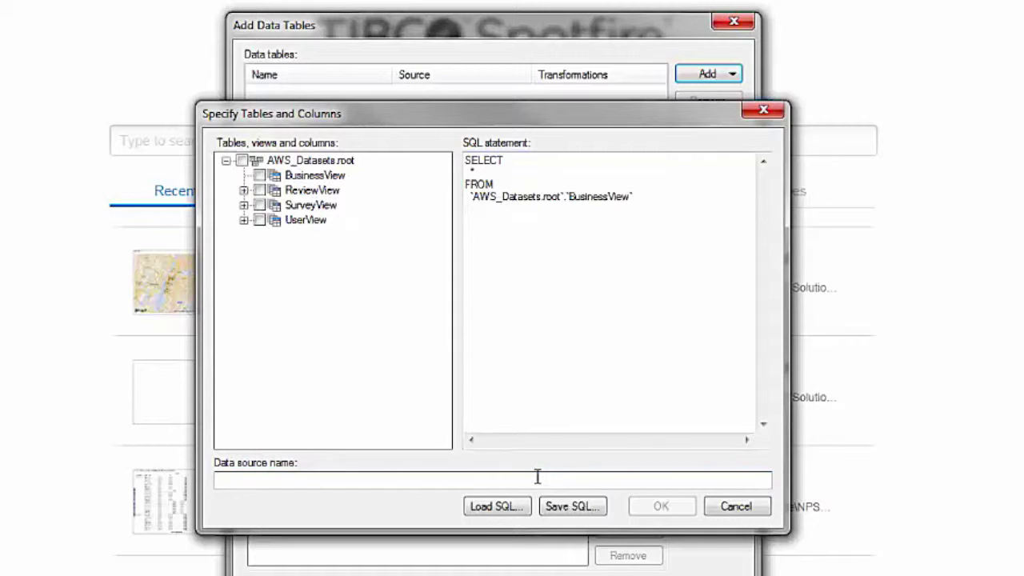
text(Business)
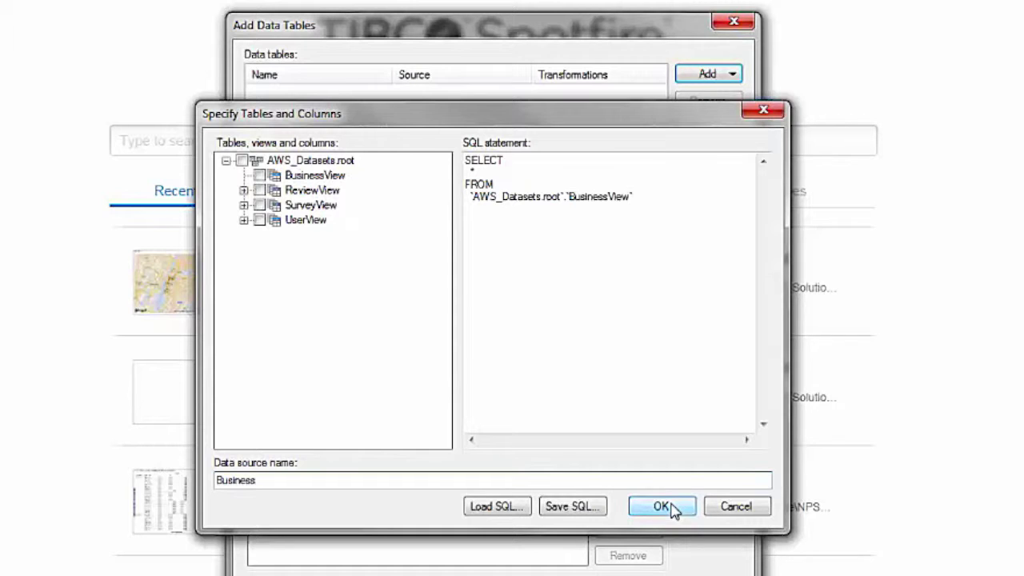
click(660, 506)
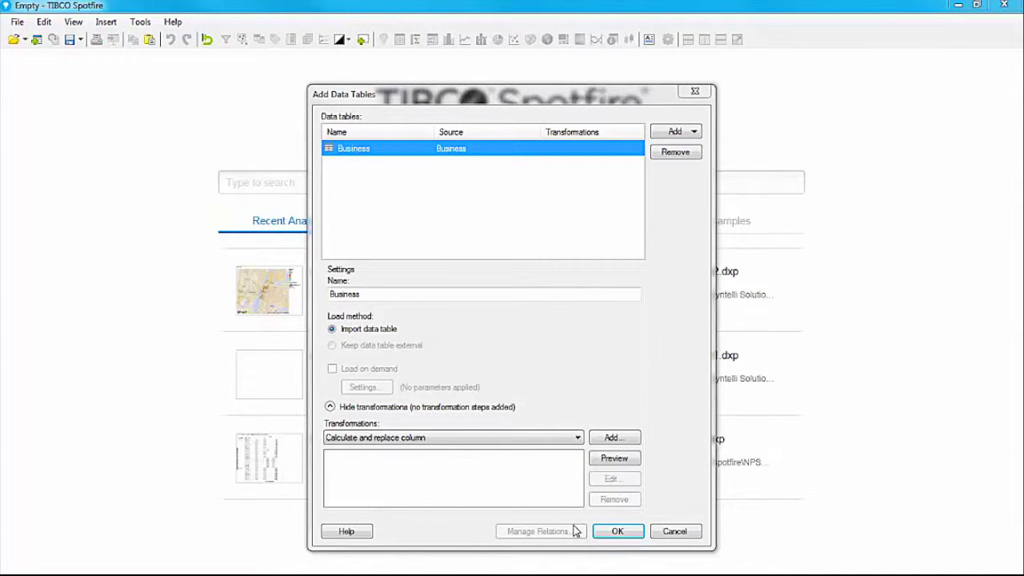
click(614, 531)
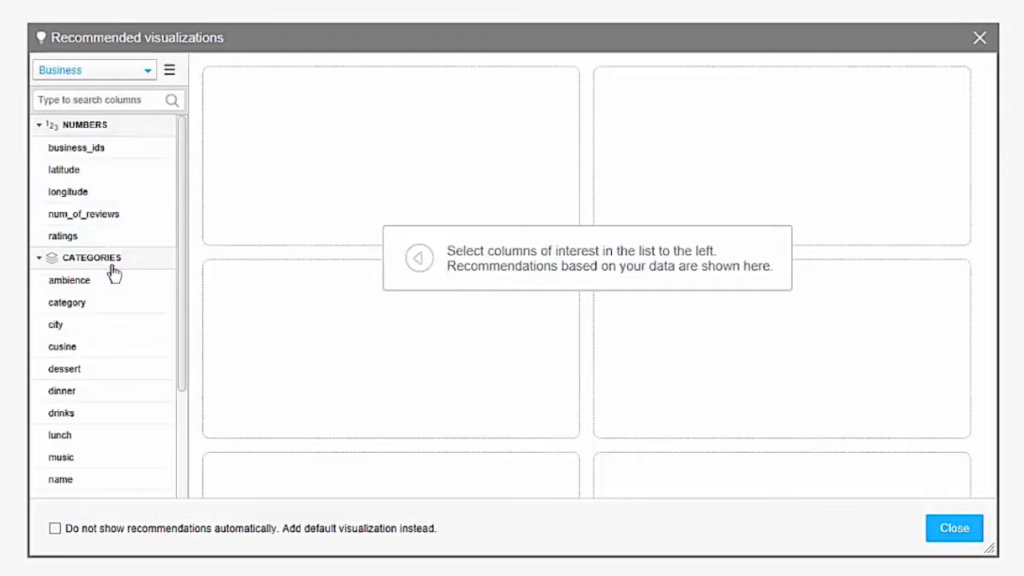
Add the recommended ratings distribution bar chart based on the ratings and category columns of the Business table
scroll(128, 320, down, 1)
scroll(142, 362, down, 3)
scroll(142, 361, up, 4)
click(146, 74)
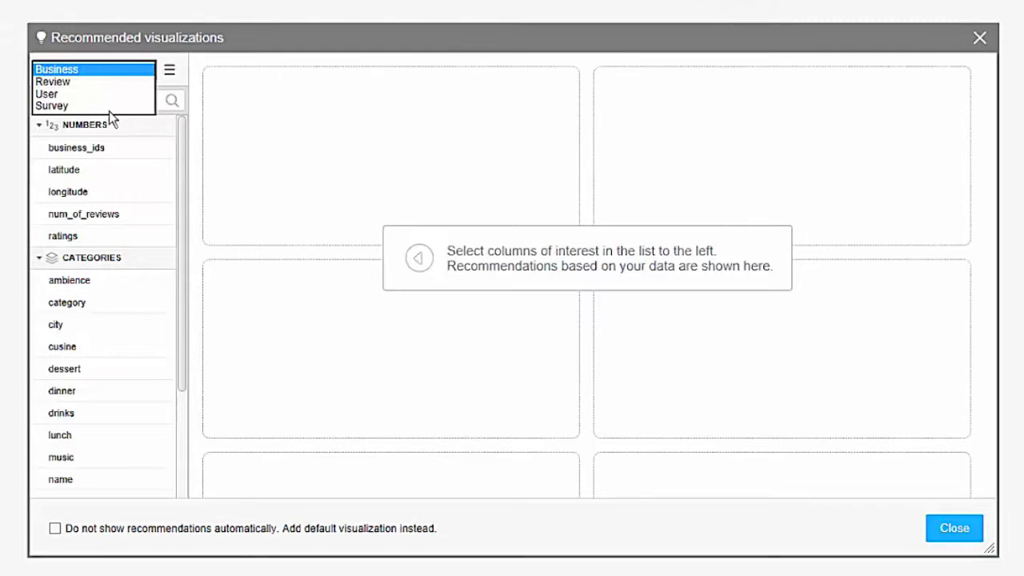
click(108, 71)
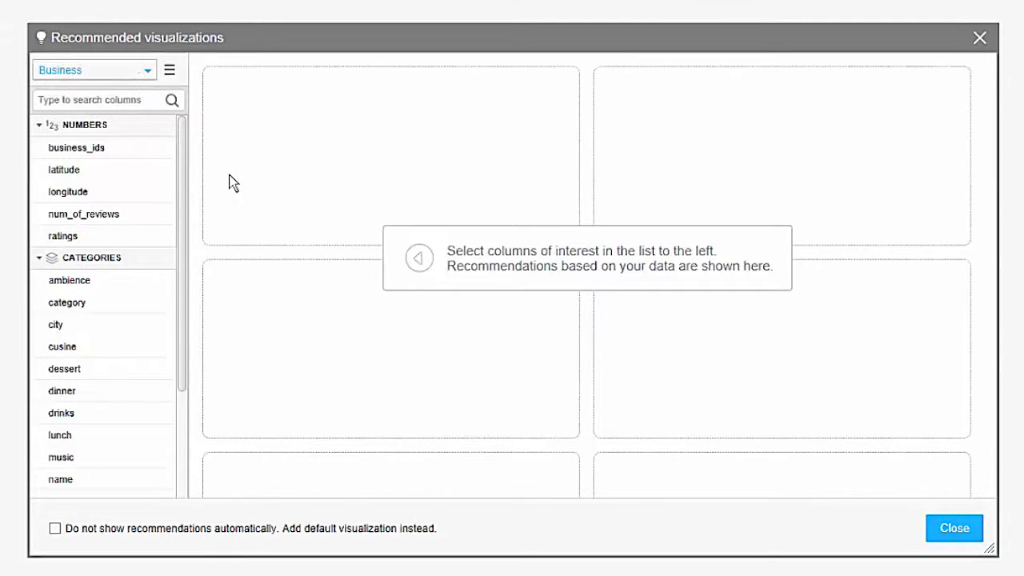
click(61, 235)
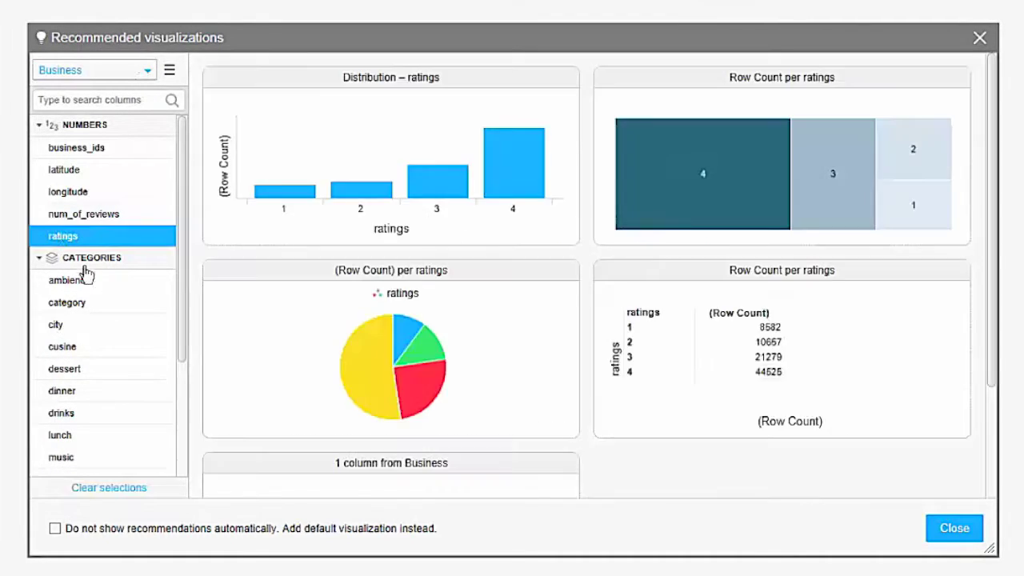
click(91, 301)
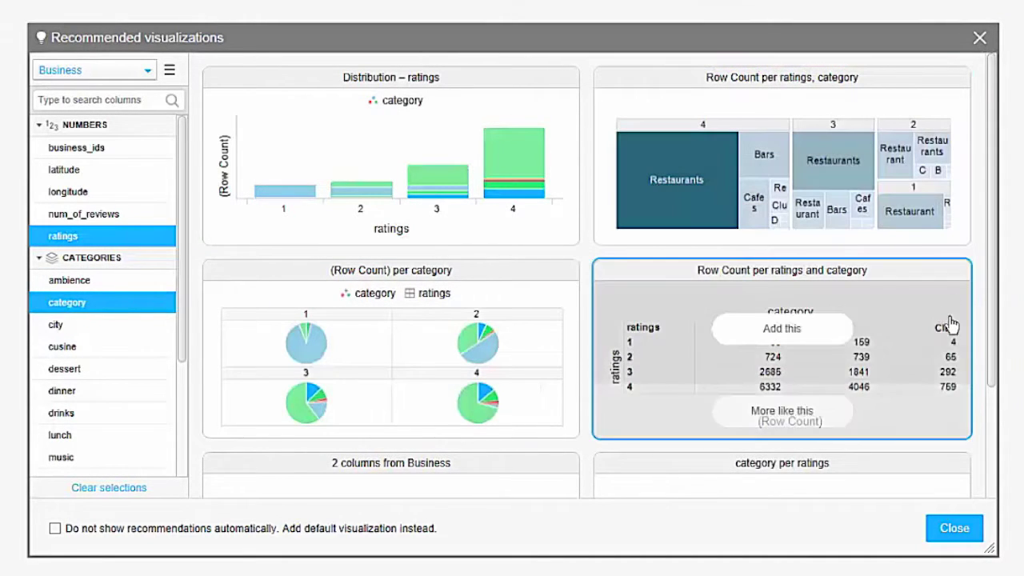
drag(992, 347, 934, 269)
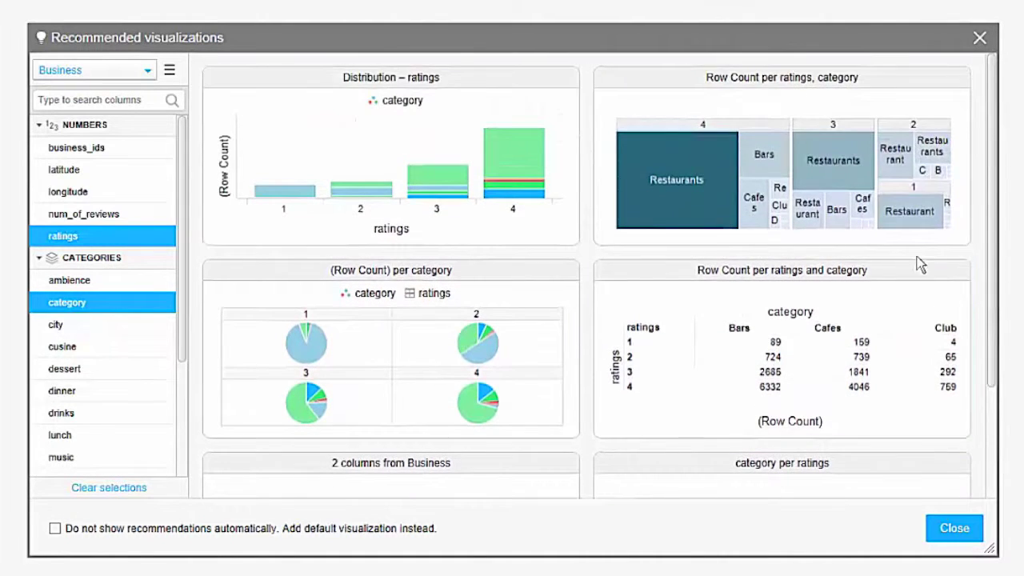
mouse_move(467, 184)
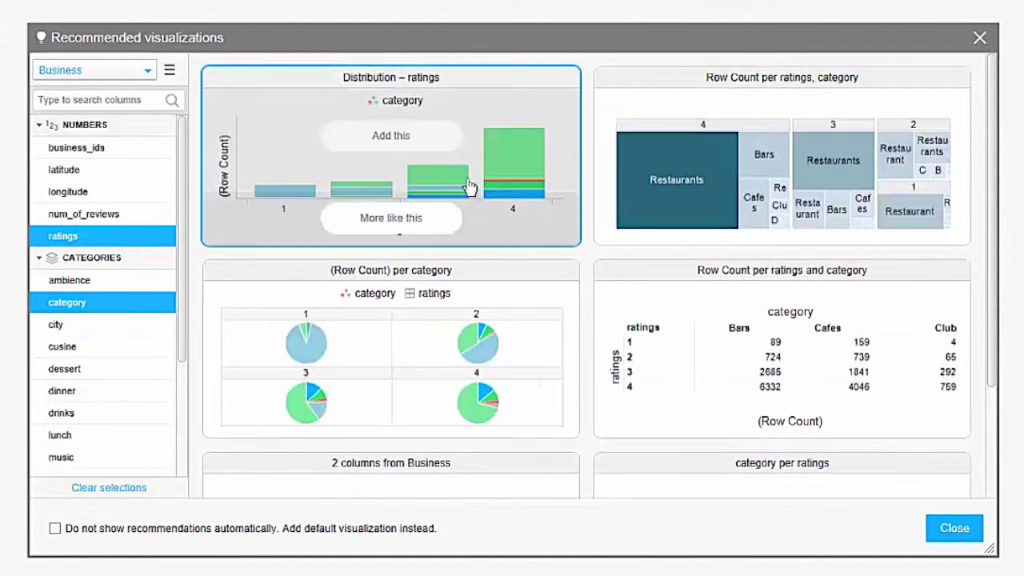
click(389, 150)
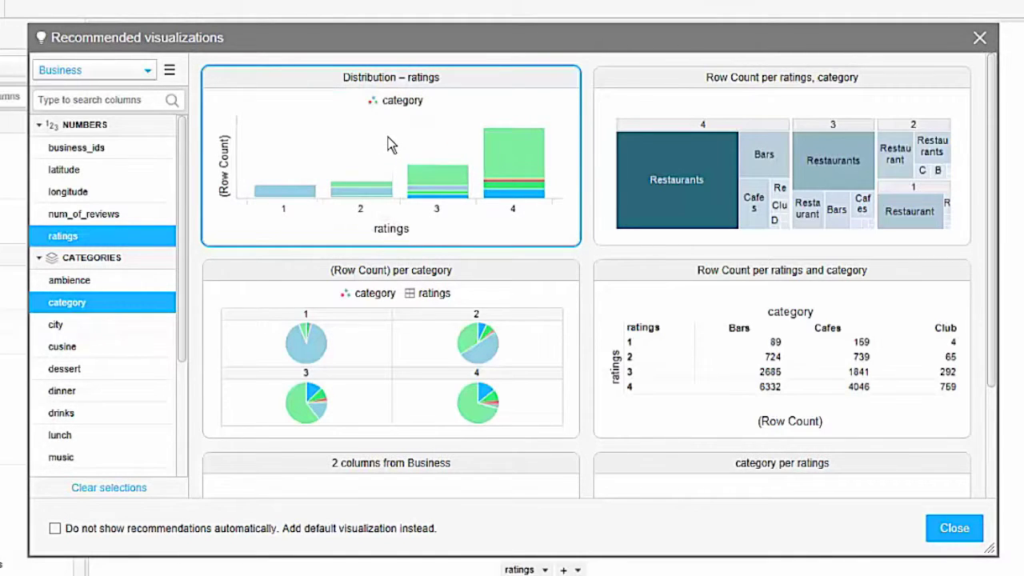
Replace the selected columns with num_of_reviews and ambience, add the recommended pie chart of reviews per ambience, and close the recommendations
click(142, 235)
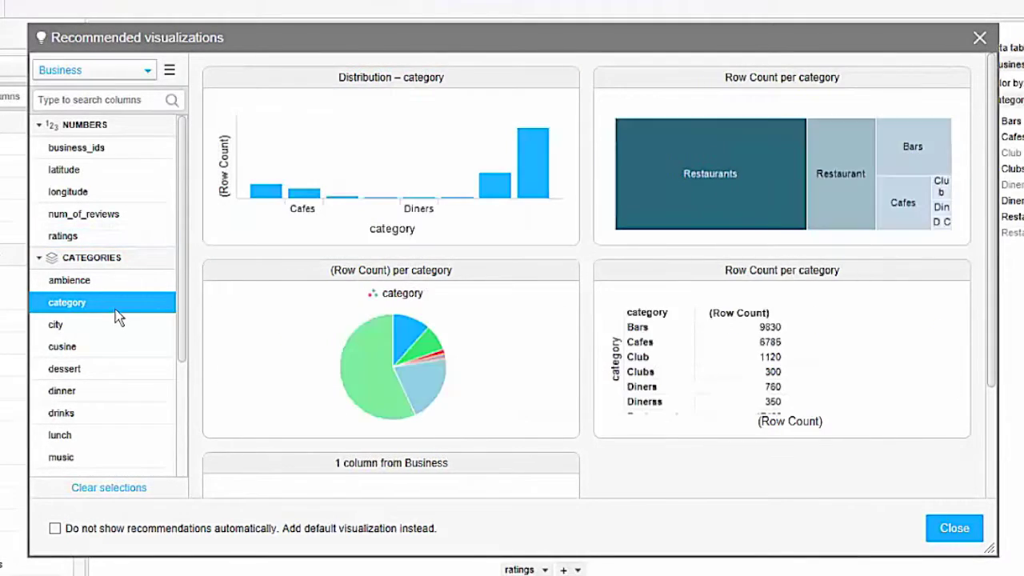
click(116, 308)
click(108, 213)
click(92, 280)
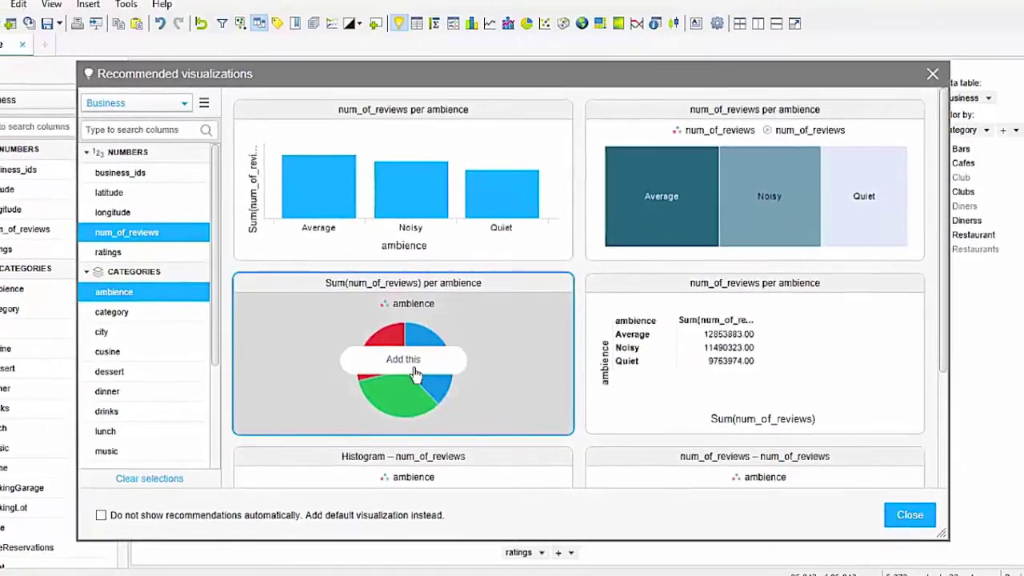
click(403, 359)
click(911, 515)
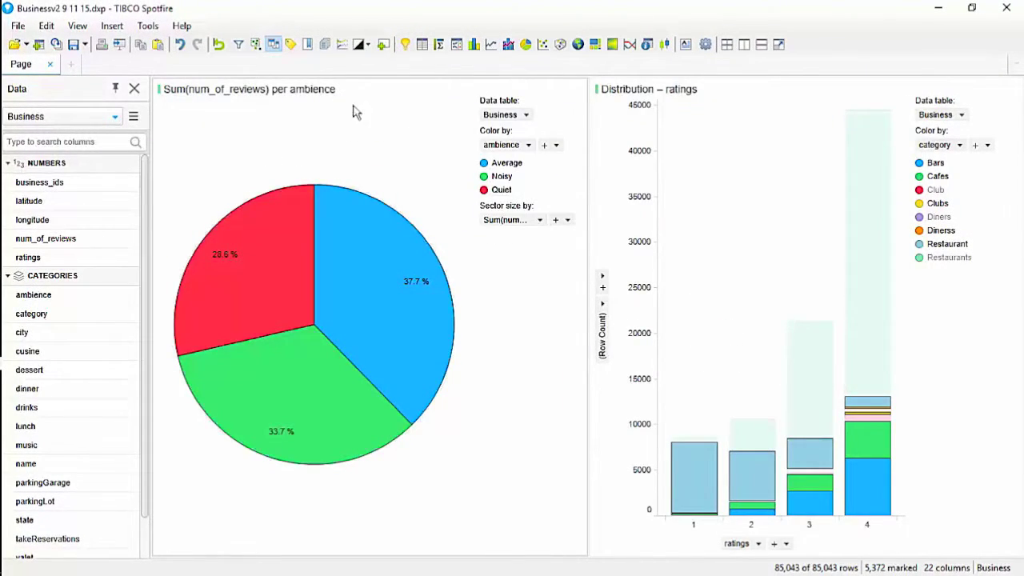
Show Details-on-Demand and dock it below the two visualizations
click(78, 26)
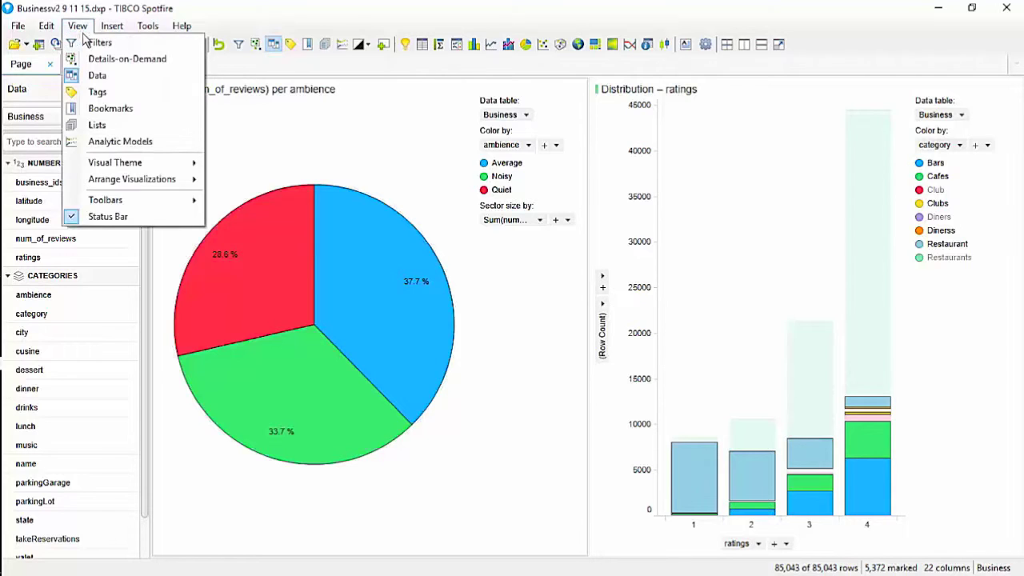
click(126, 59)
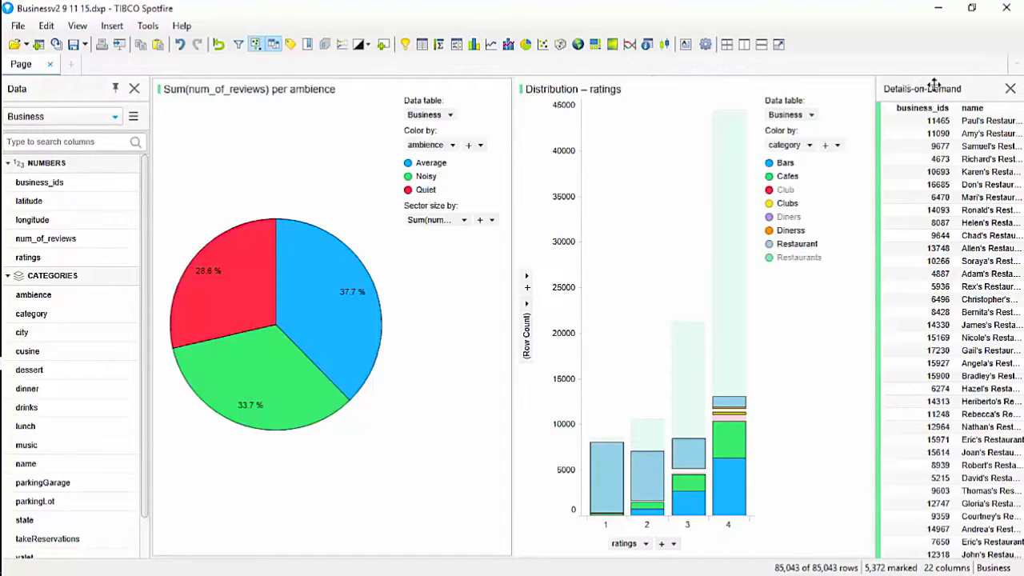
drag(966, 88, 549, 521)
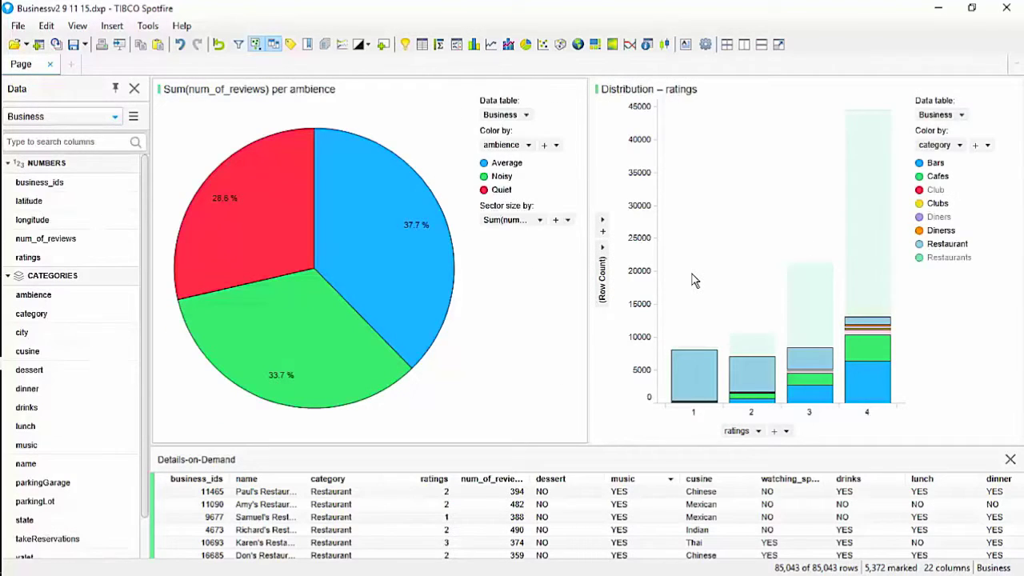
Mark the Restaurants segment at rating 4 and separately all Bars across the ratings, viewing each set's details before clearing the marking
click(694, 280)
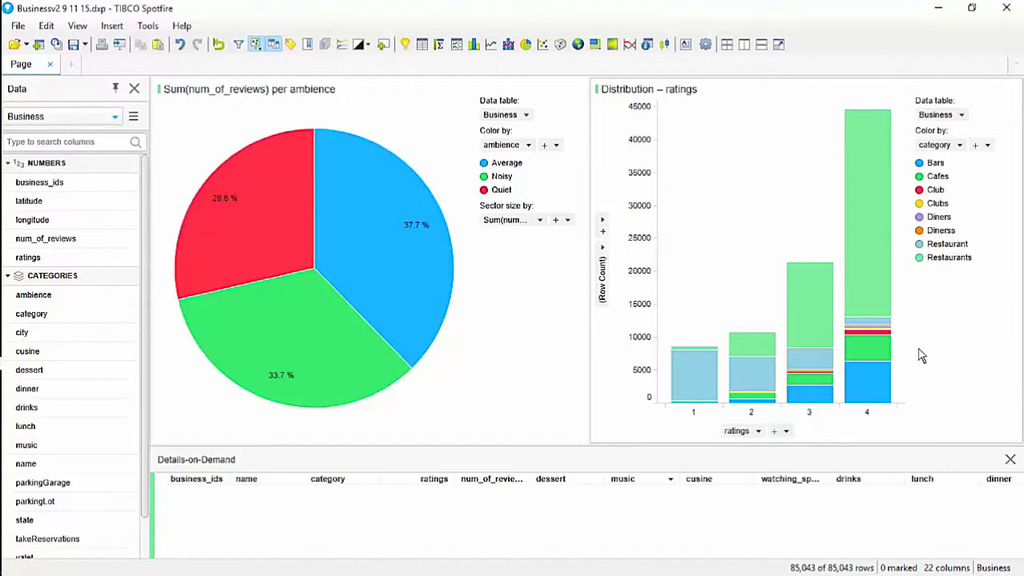
click(876, 301)
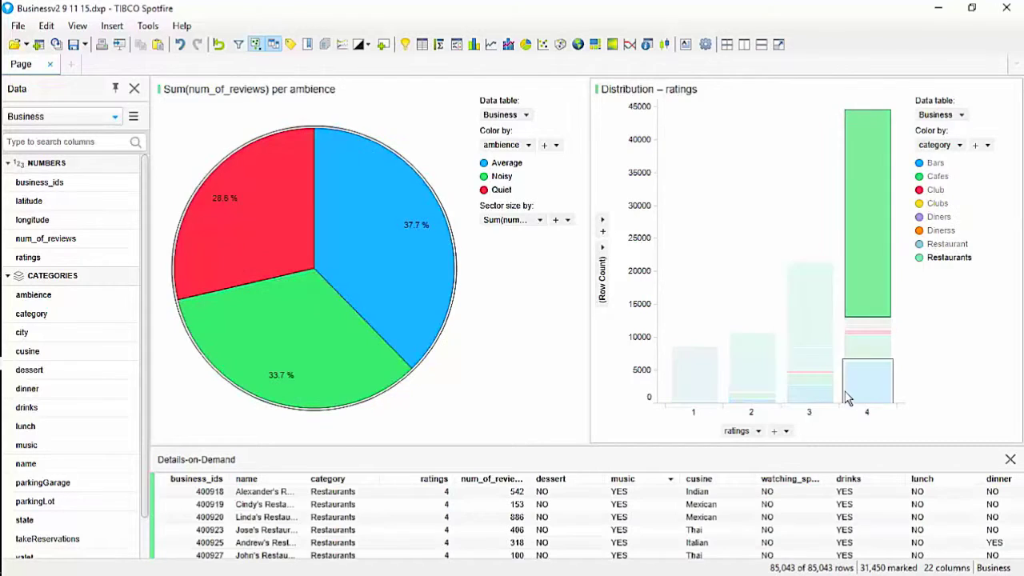
click(800, 343)
click(765, 304)
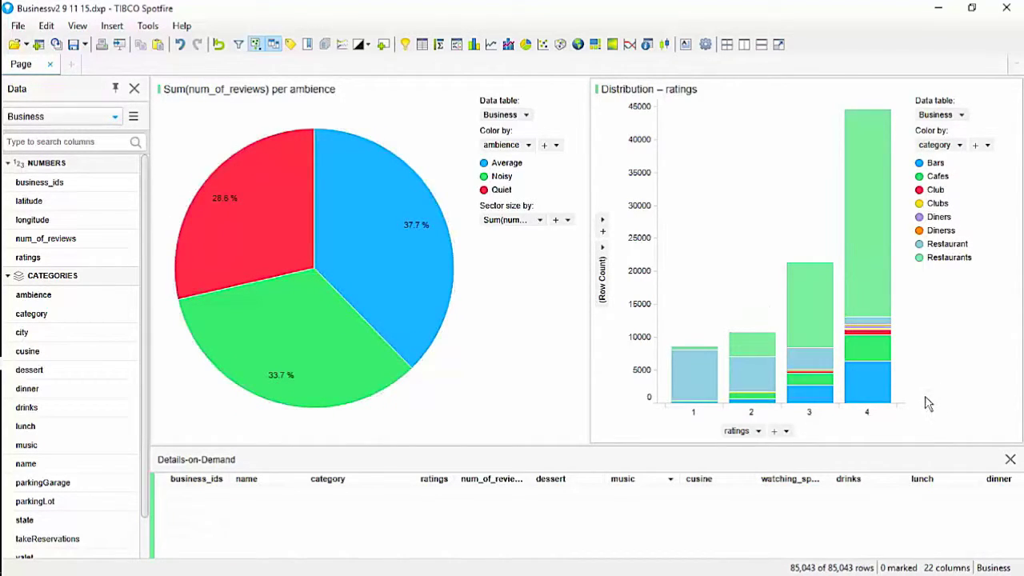
click(941, 165)
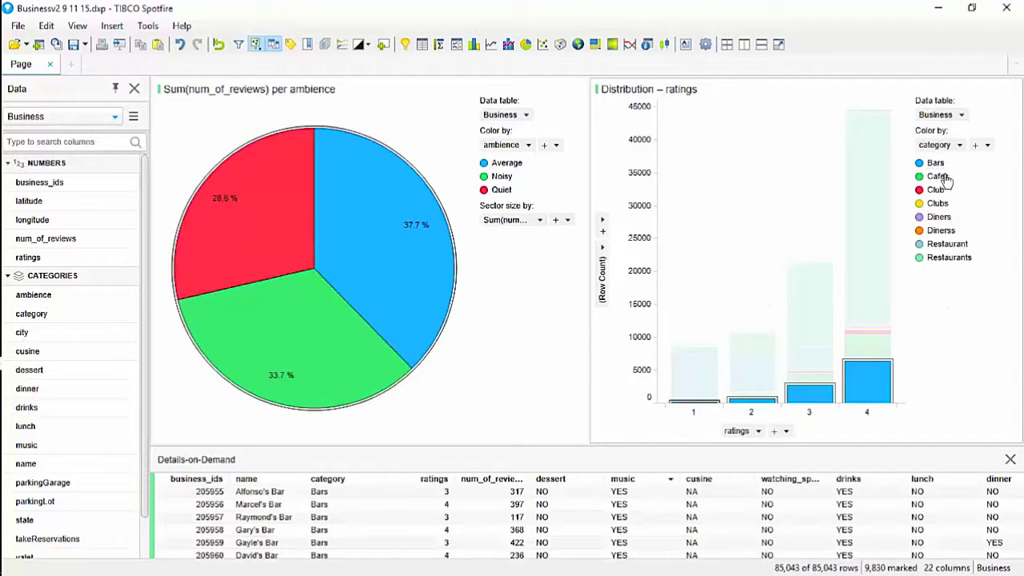
click(892, 404)
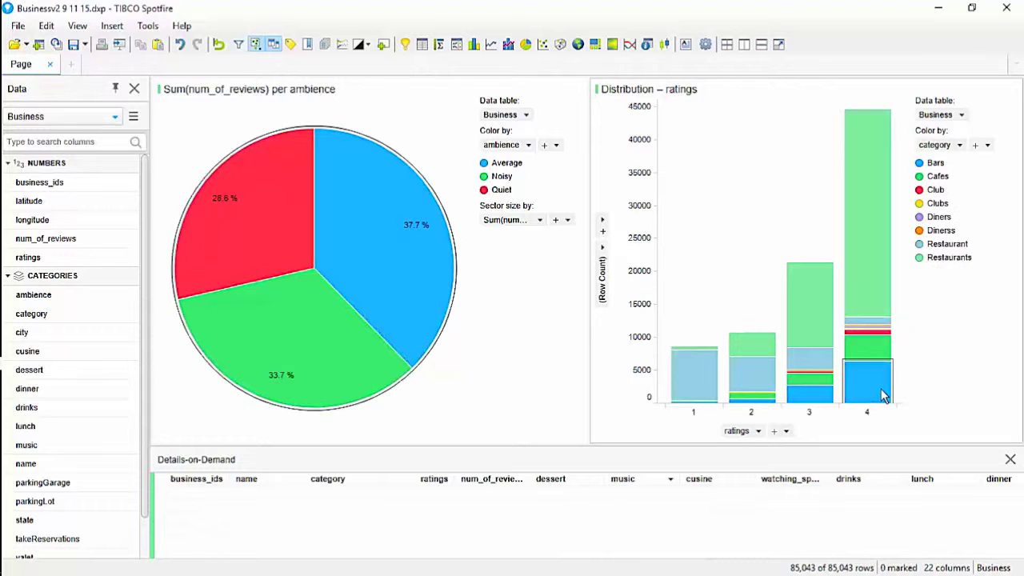
Mark the Bars segment at rating 4, narrow the marking to the Noisy ambience sector, and examine the marked rows by music
click(883, 392)
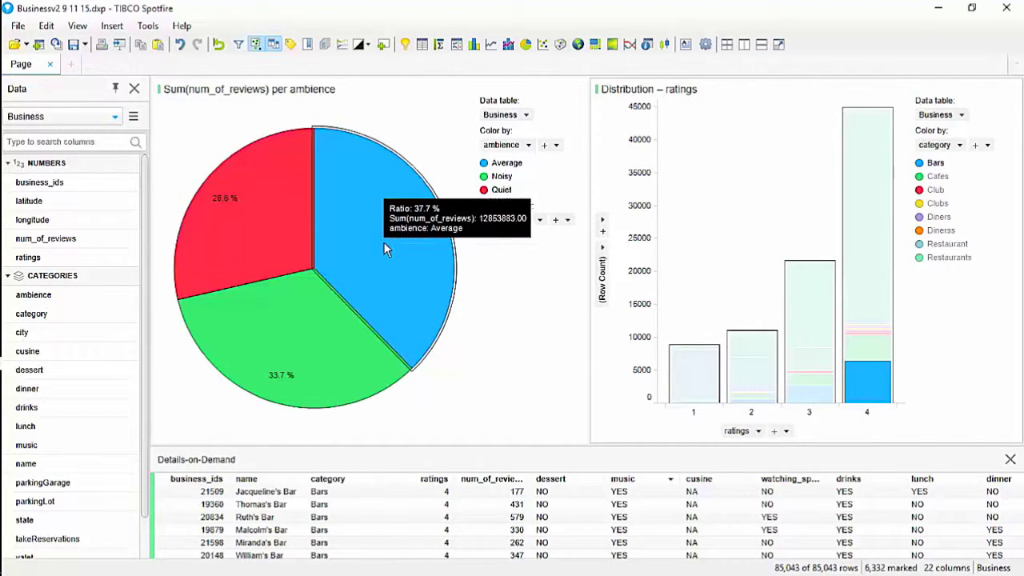
click(263, 219)
ctrl+click(258, 217)
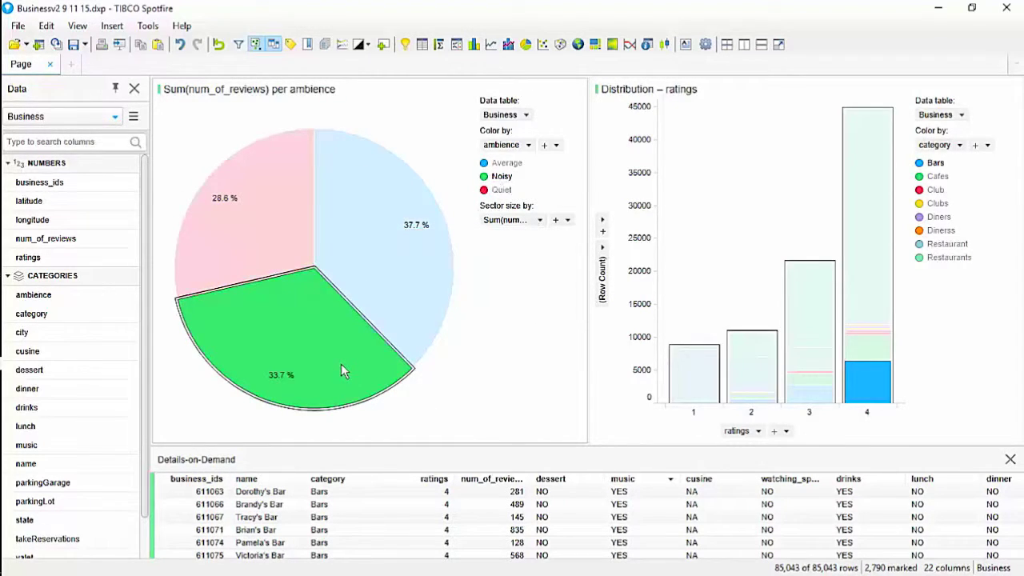
mouse_move(340, 364)
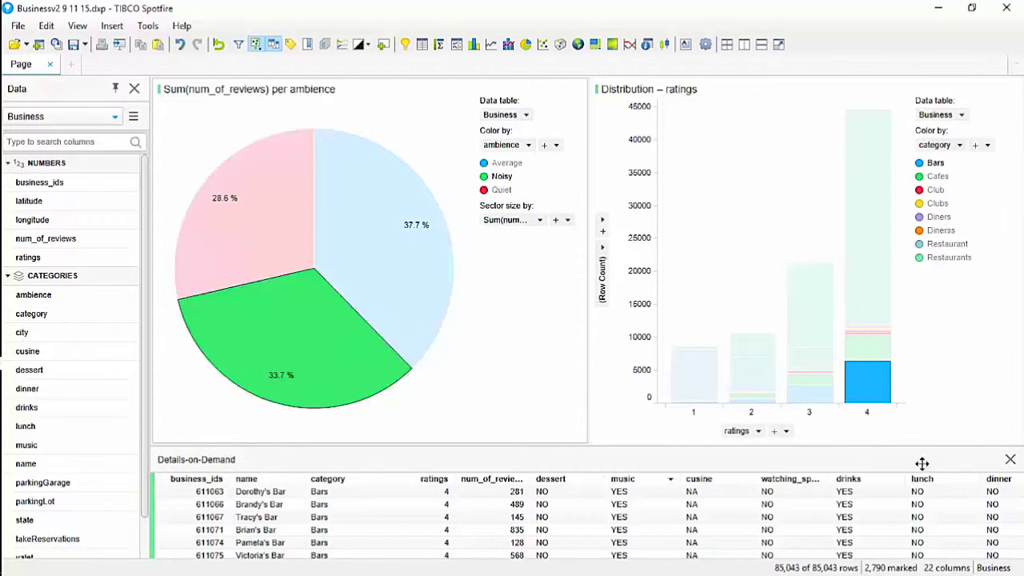
drag(1022, 498, 1020, 476)
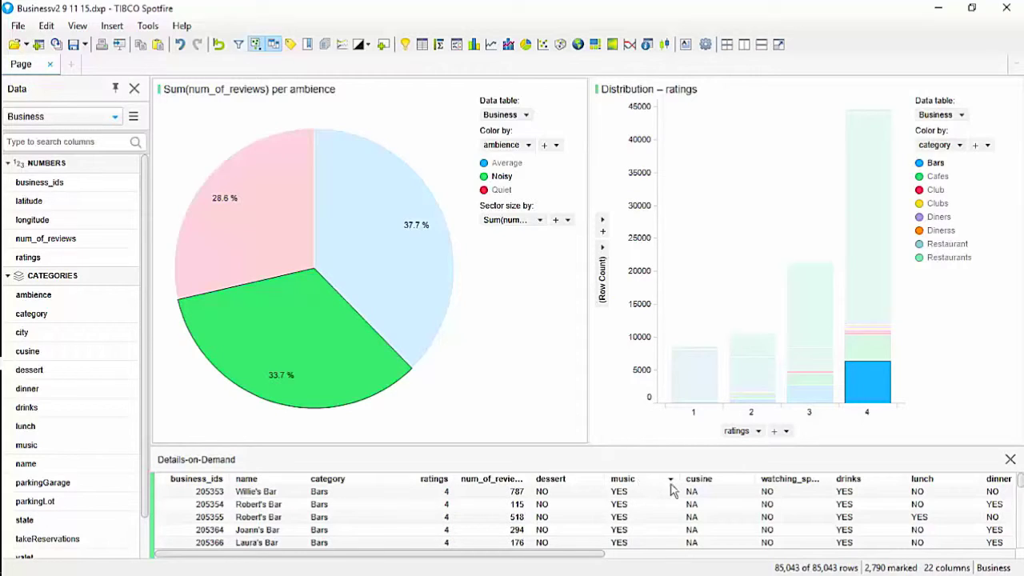
click(622, 478)
click(628, 480)
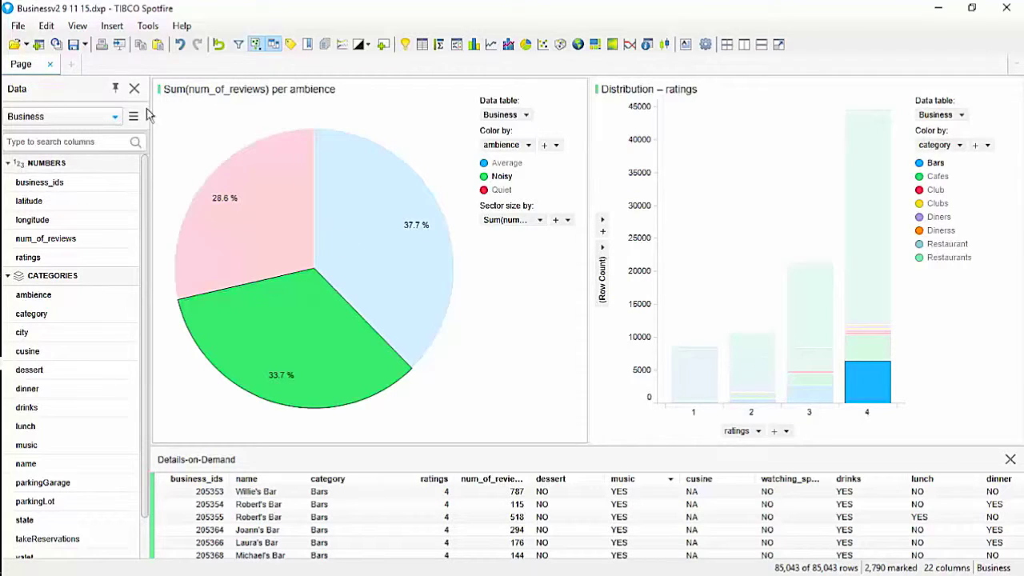
Add a new page with a map chart of the Business data and clear the marked rows
click(73, 64)
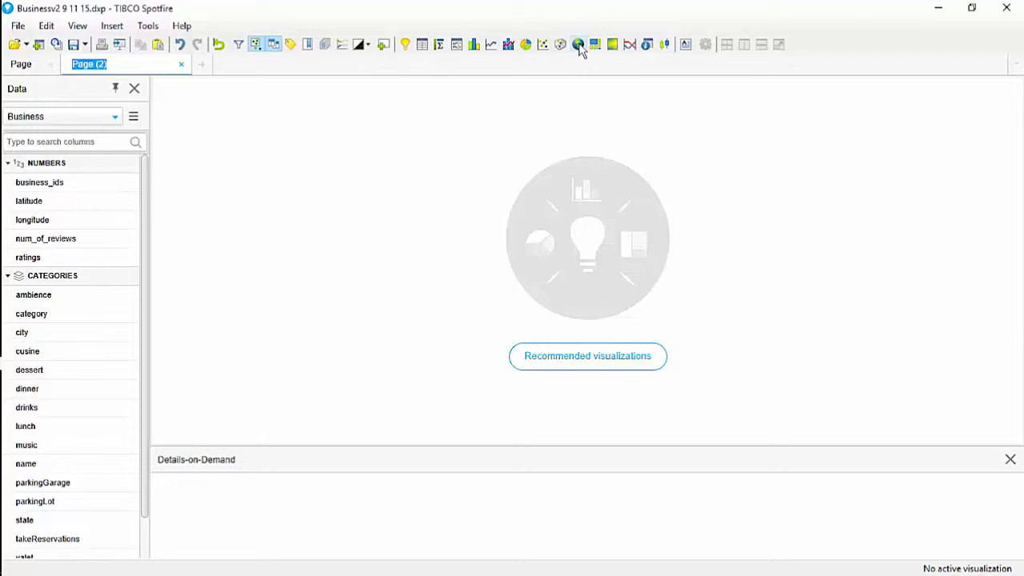
click(577, 45)
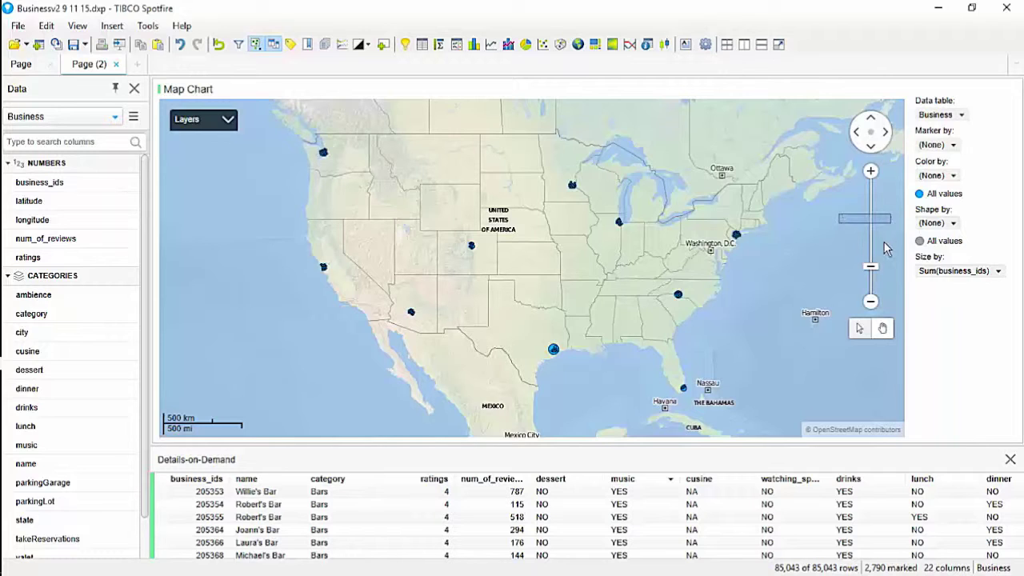
click(824, 220)
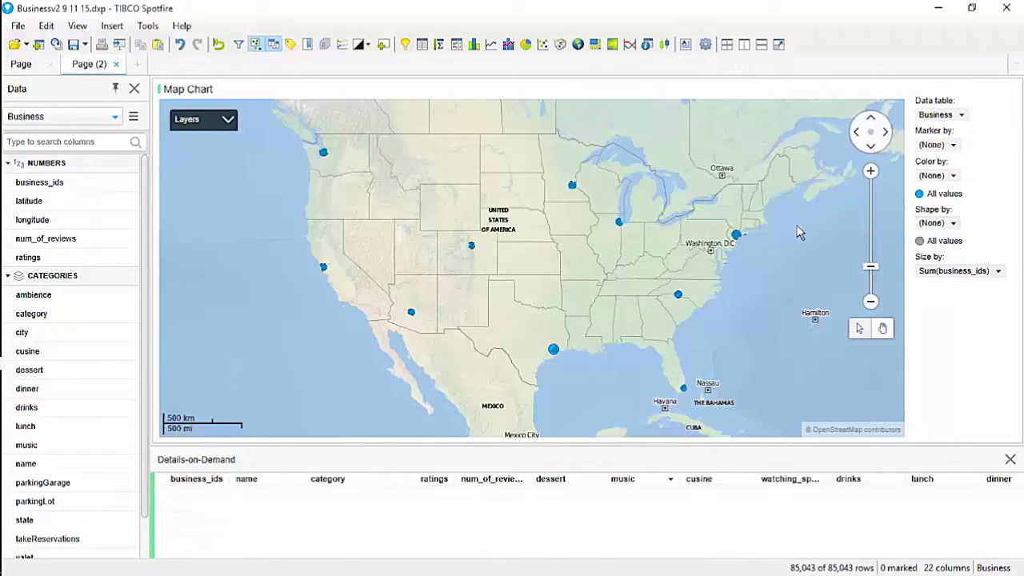
Color the map chart's markers by the ratings column
click(953, 144)
click(953, 145)
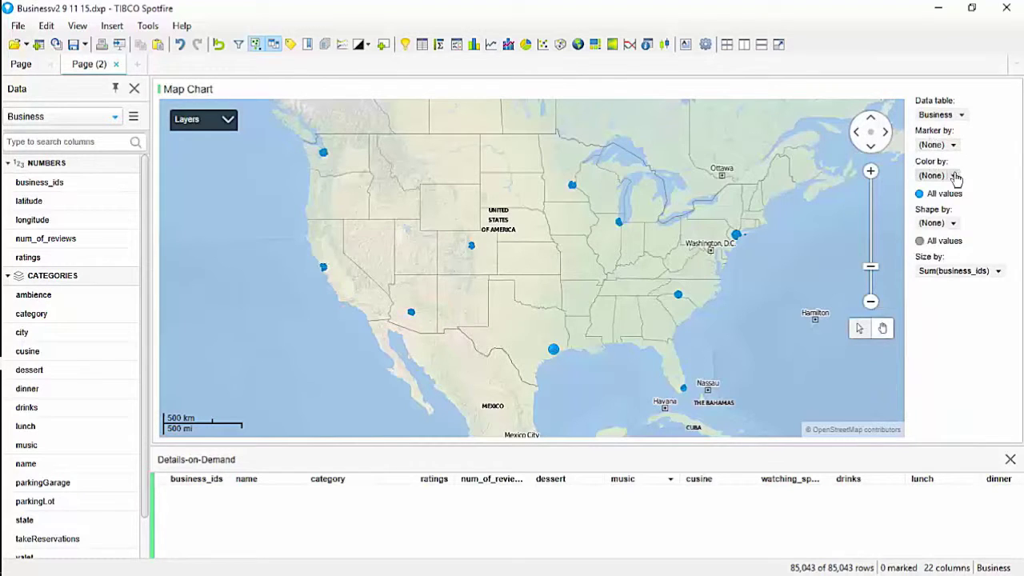
click(952, 175)
click(884, 318)
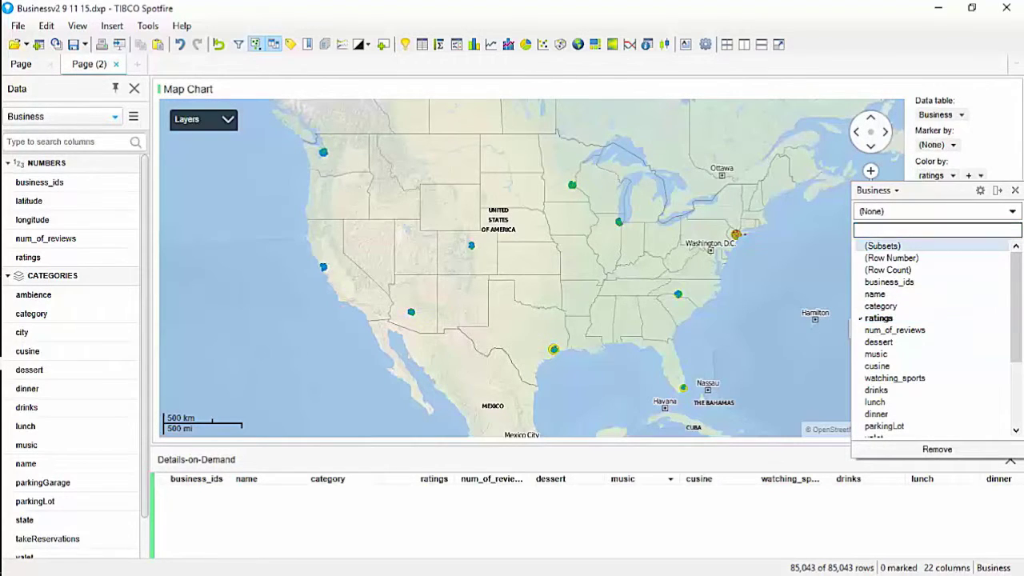
click(1012, 191)
Set the rating colors to red for 1, orange for 2, yellow for 3 and green for 4
click(919, 194)
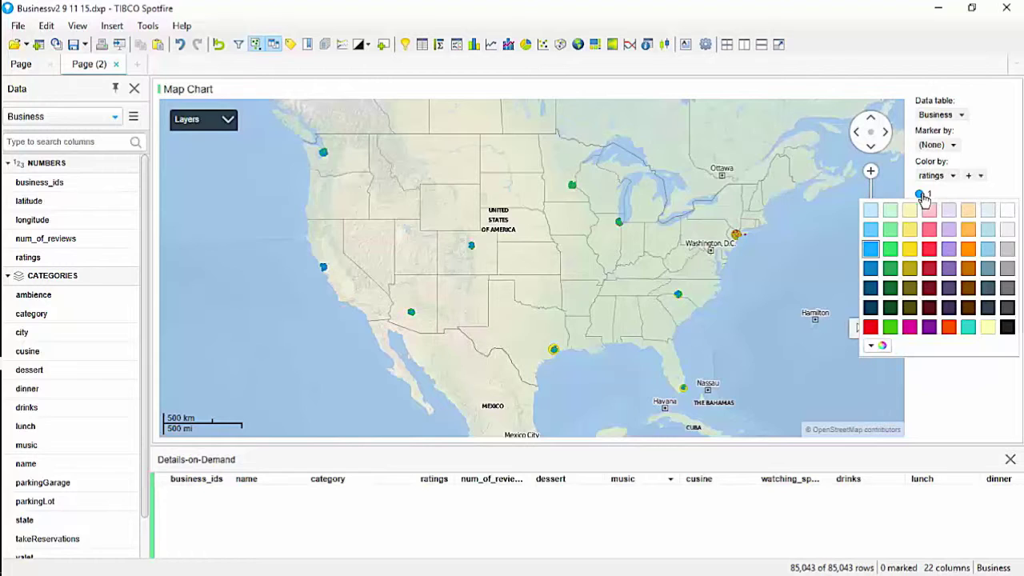
click(871, 326)
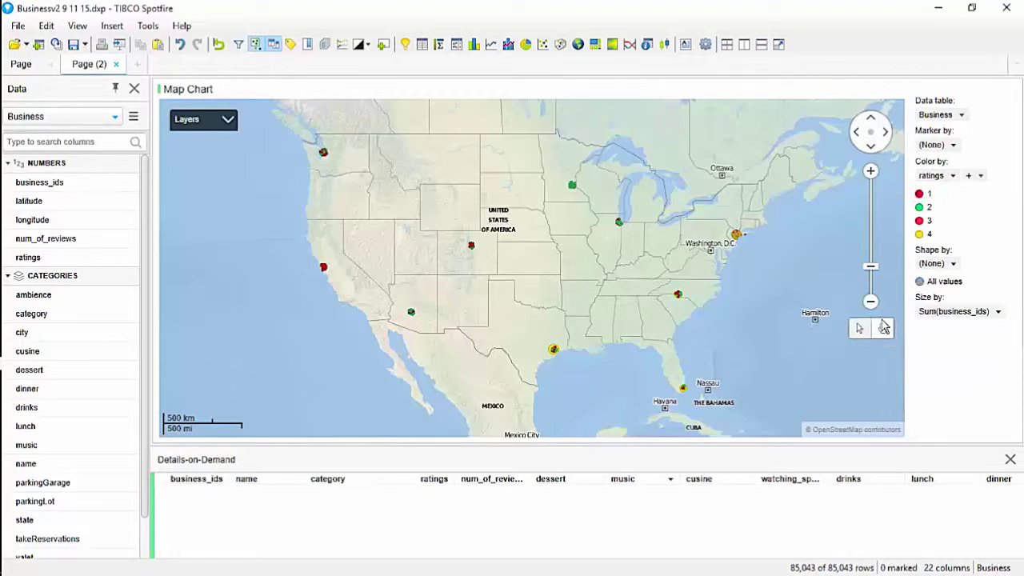
click(920, 220)
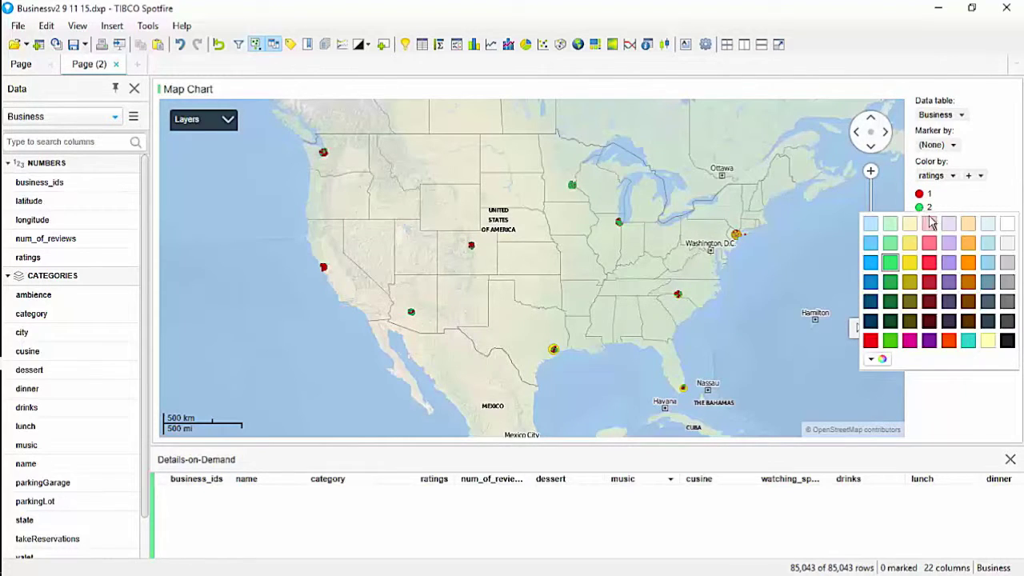
click(971, 264)
click(920, 234)
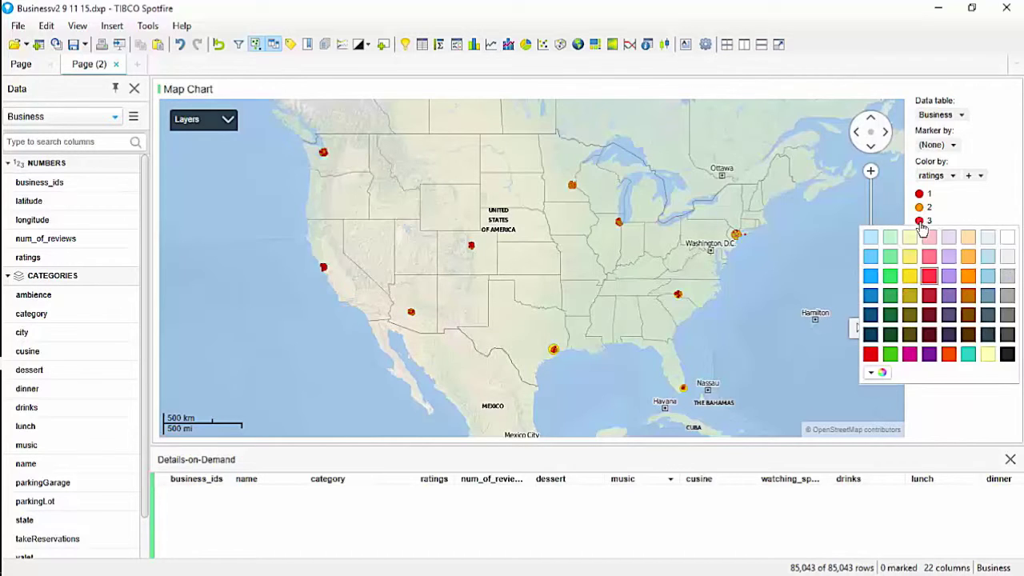
click(909, 276)
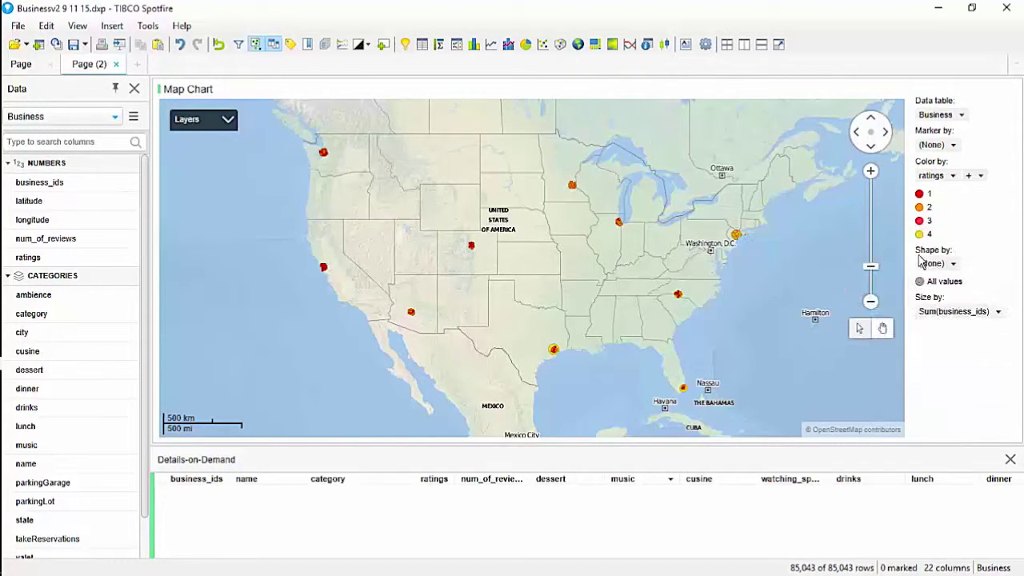
click(920, 234)
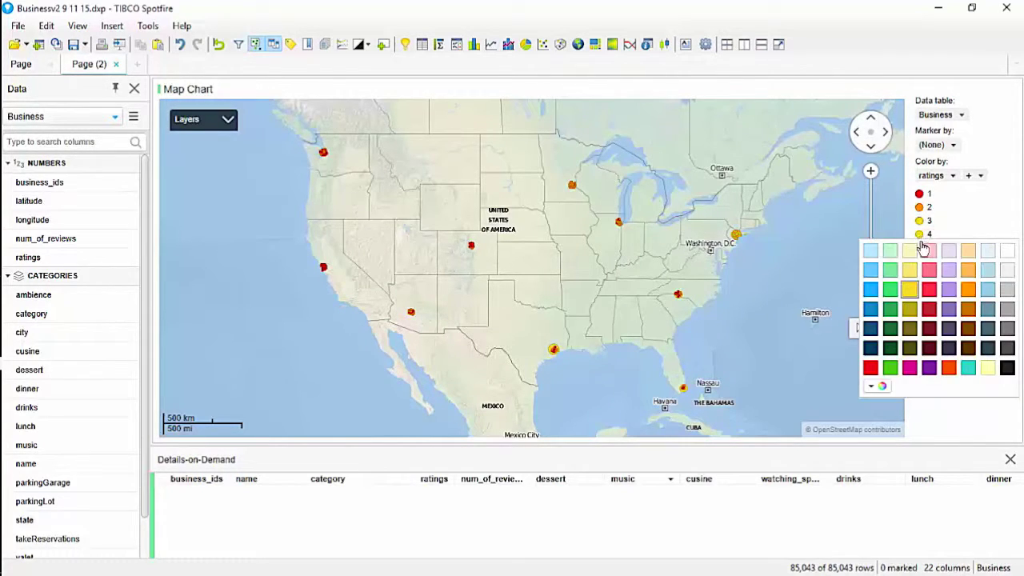
click(891, 290)
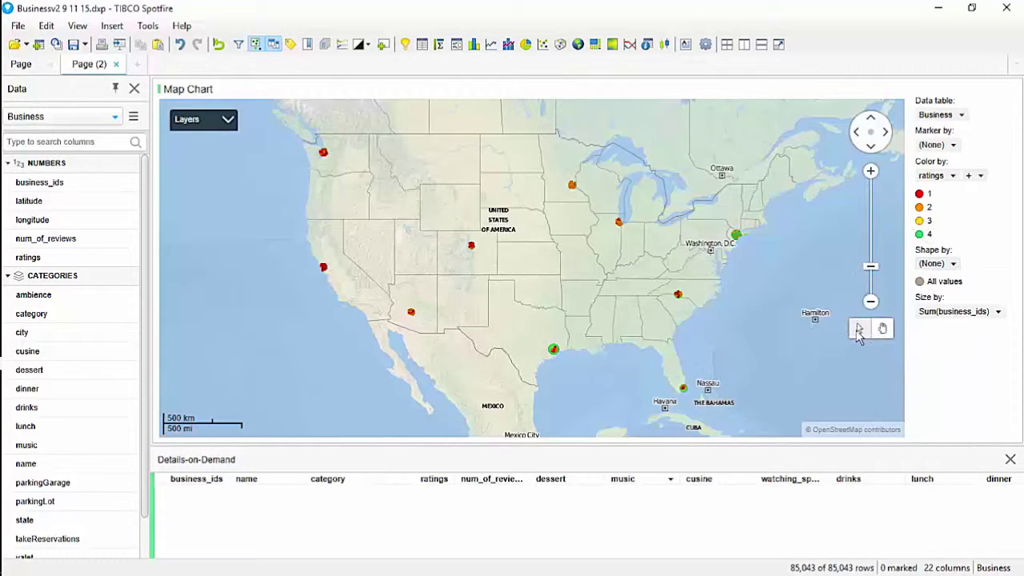
Slightly increase the marker size of the map chart's Business marker layer around New York
scroll(760, 250, up, 2)
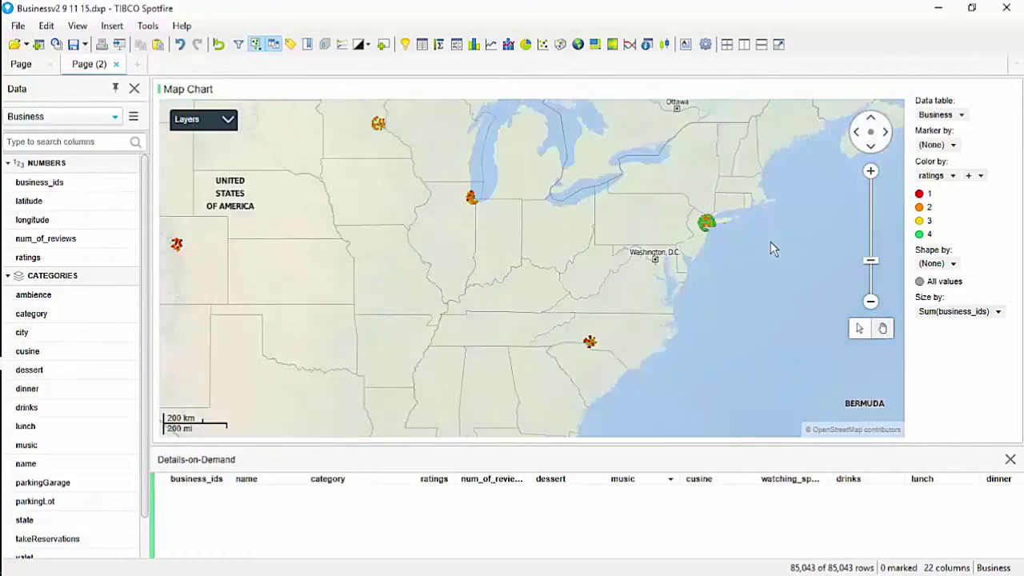
scroll(724, 240, up, 1)
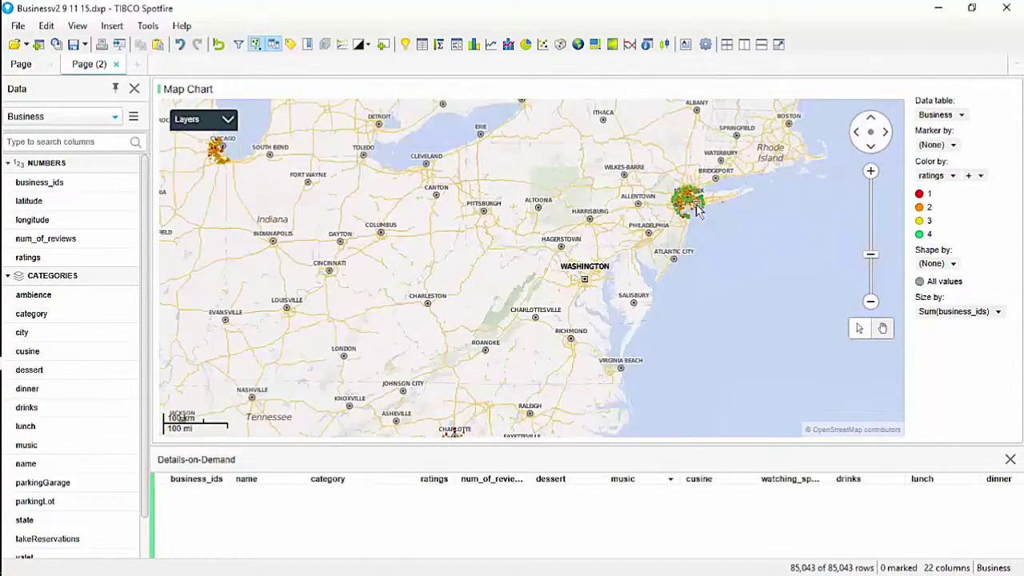
scroll(689, 206, up, 2)
scroll(684, 200, up, 3)
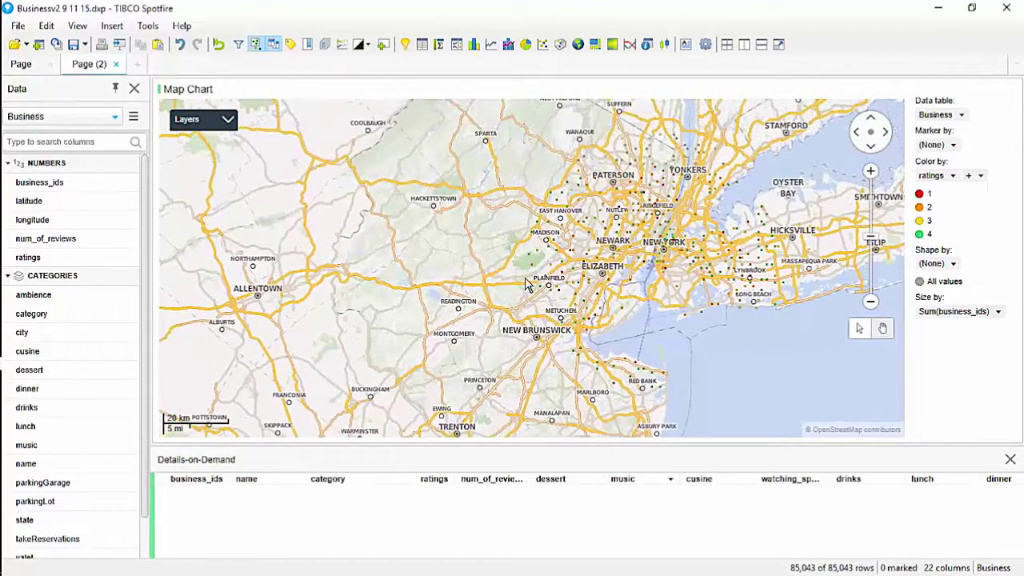
right_click(525, 278)
click(571, 519)
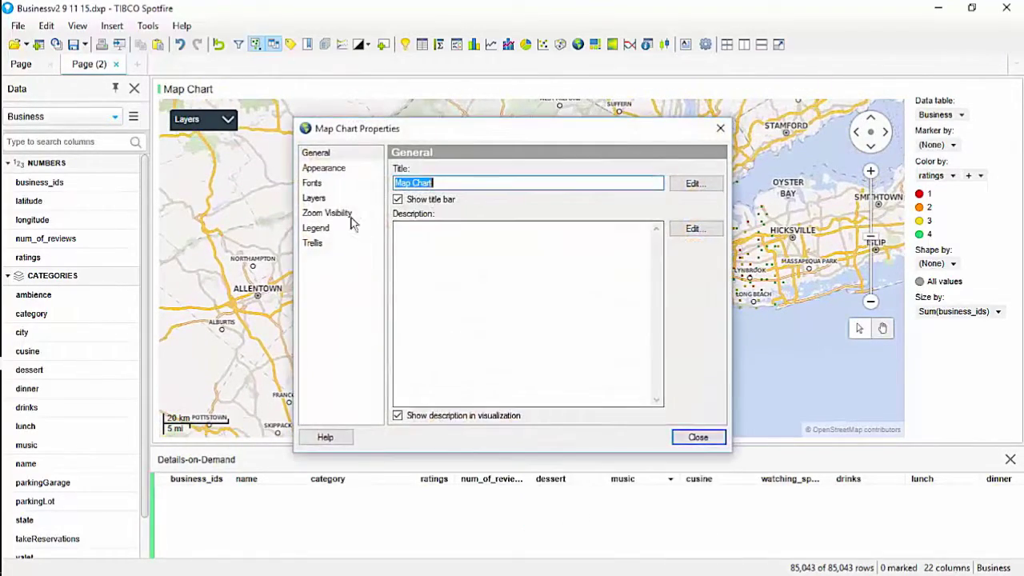
click(313, 198)
double_click(437, 204)
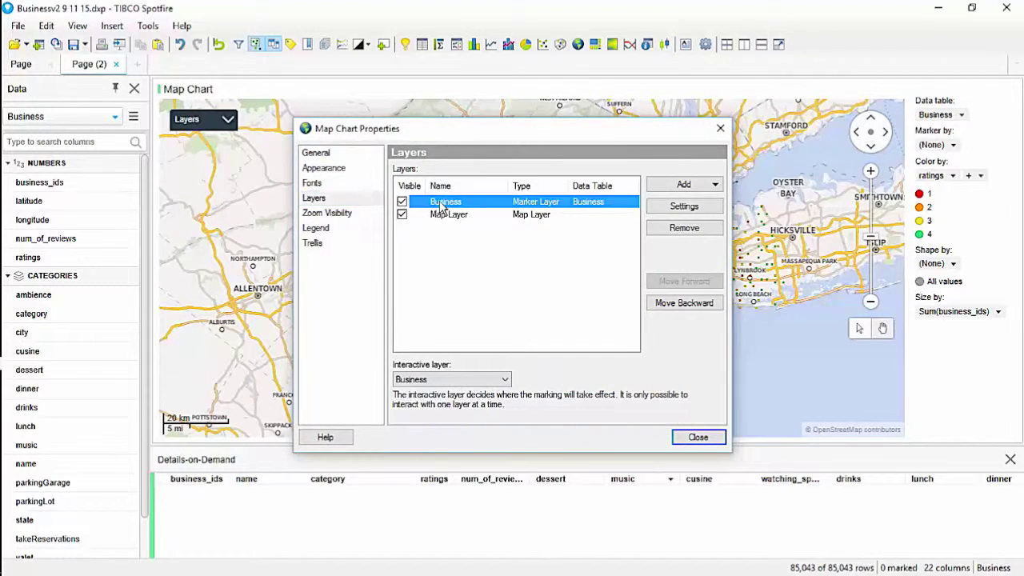
click(310, 230)
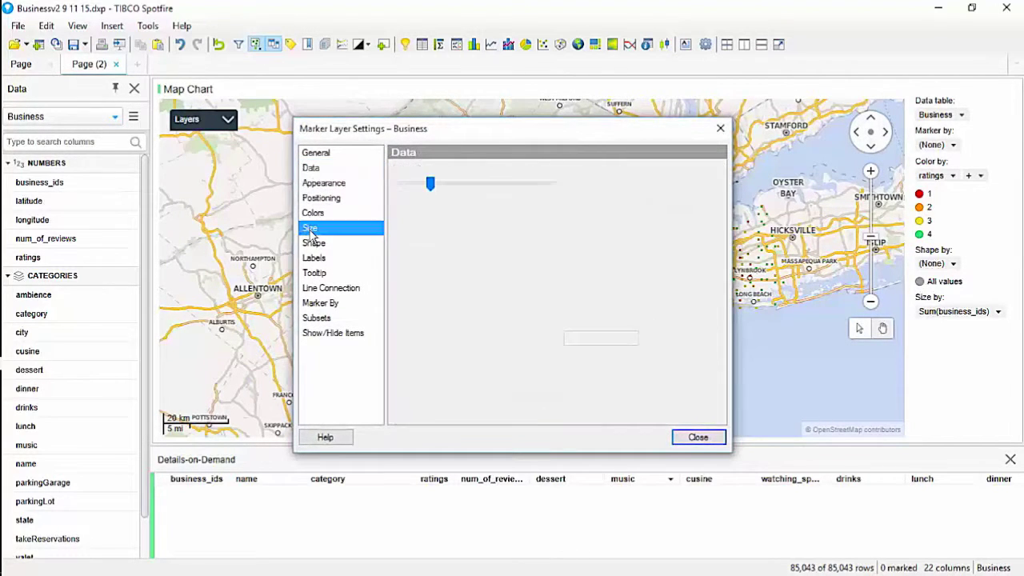
click(433, 187)
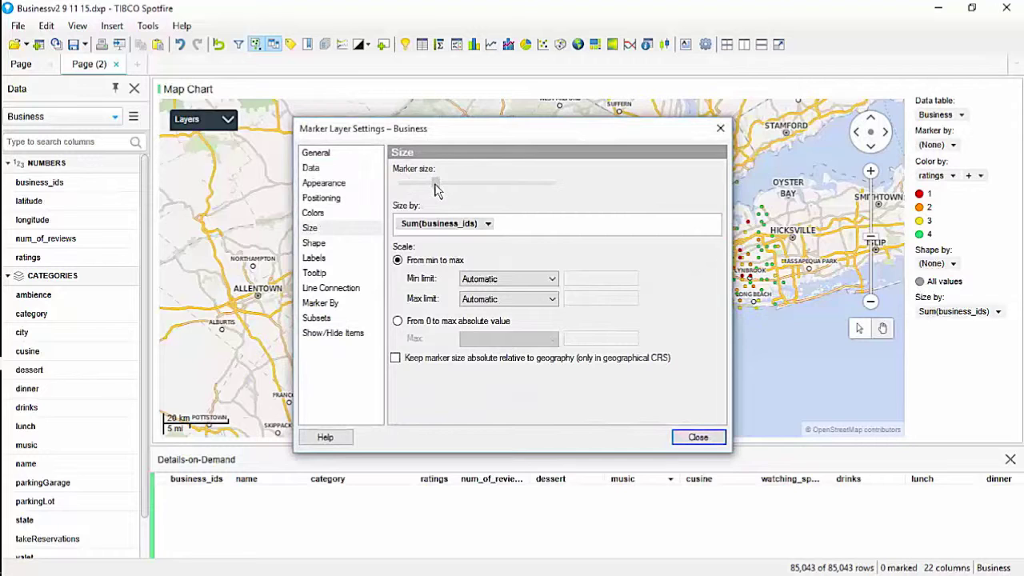
click(690, 439)
click(695, 438)
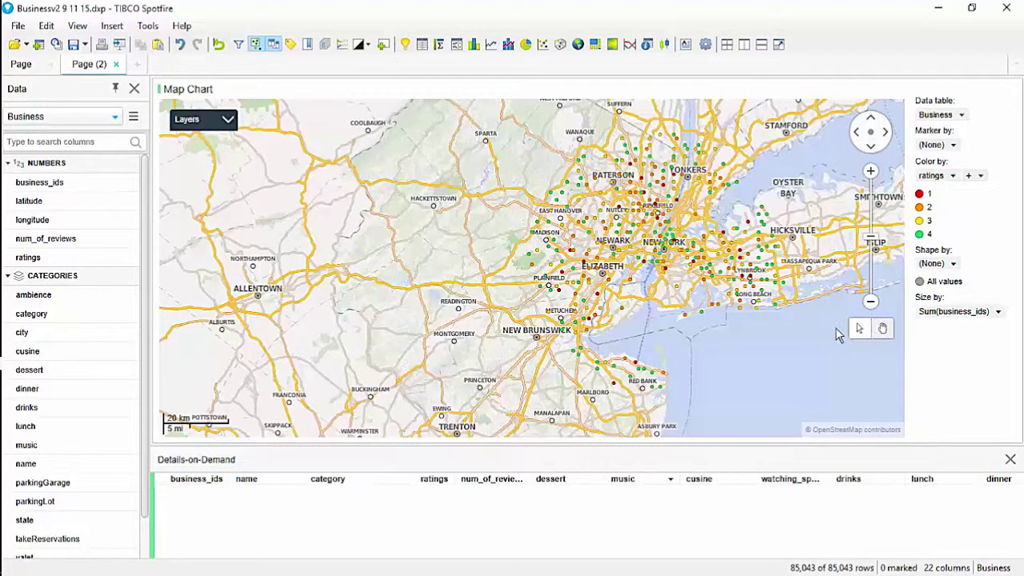
Mark the businesses around Manhattan on the map to list their rows in Details-on-Demand
scroll(660, 284, up, 2)
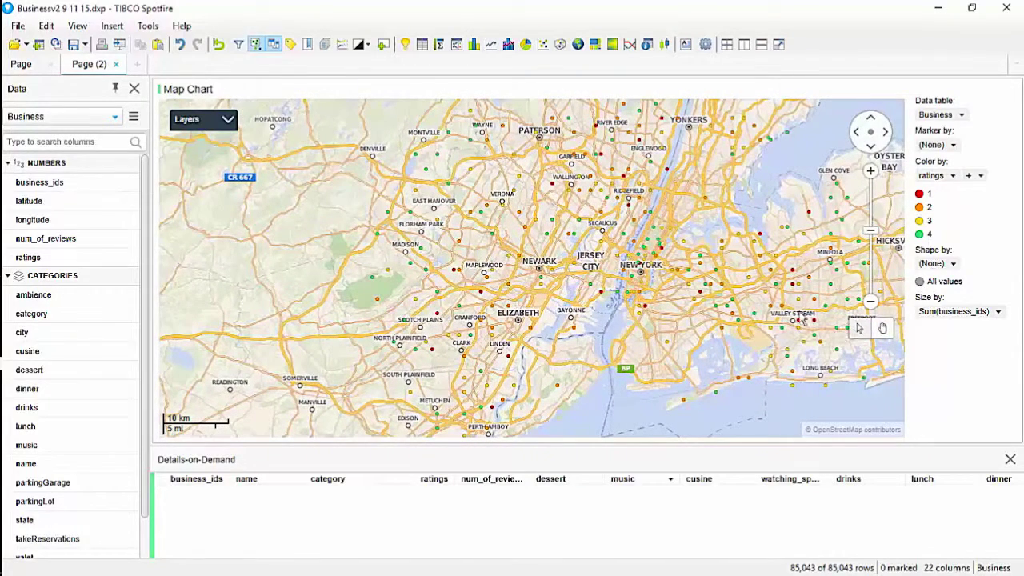
drag(652, 211, 682, 267)
drag(629, 236, 651, 301)
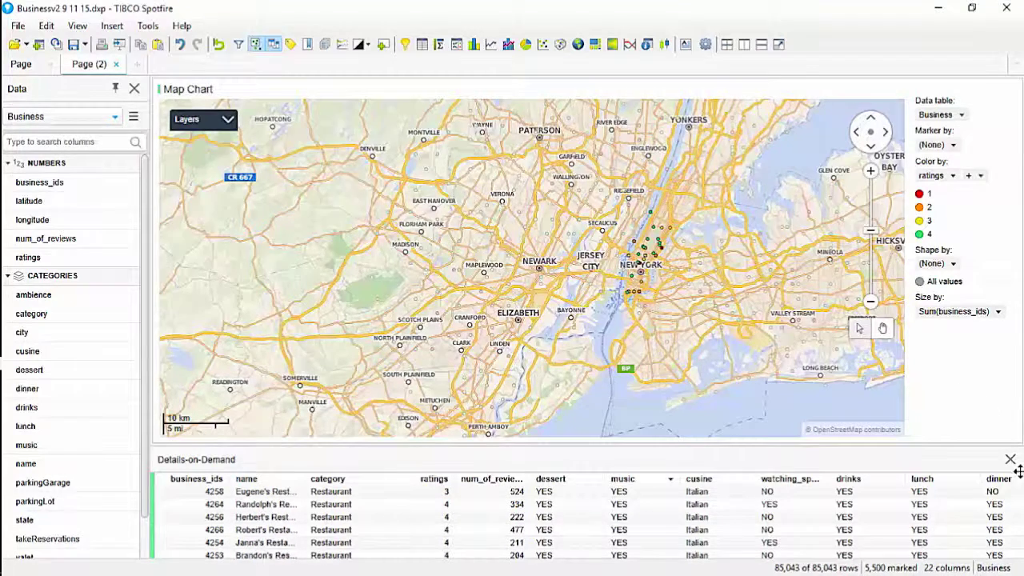